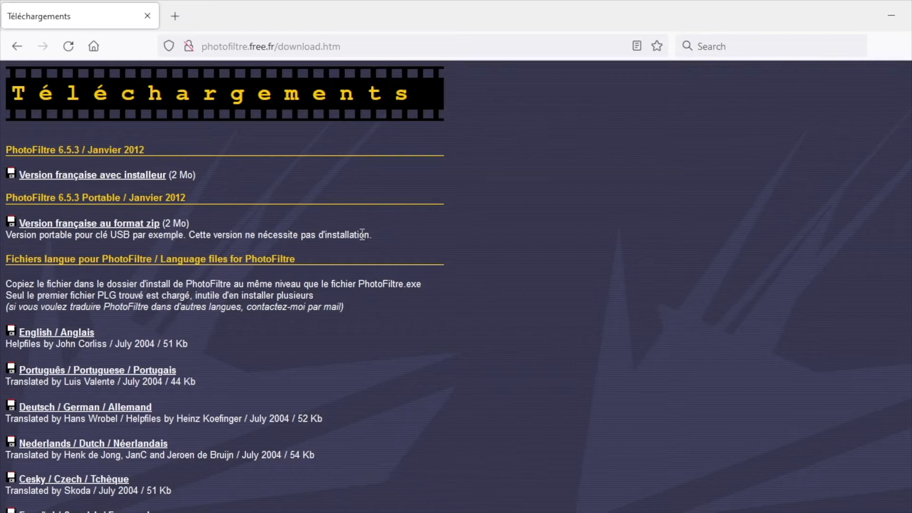
Step: Download the French PhotoFiltre 6.5.3 version with installer, pf-setup-fr-653.exe, and launch the setup file
{"action": "left_click", "coordinate": [138, 175]}
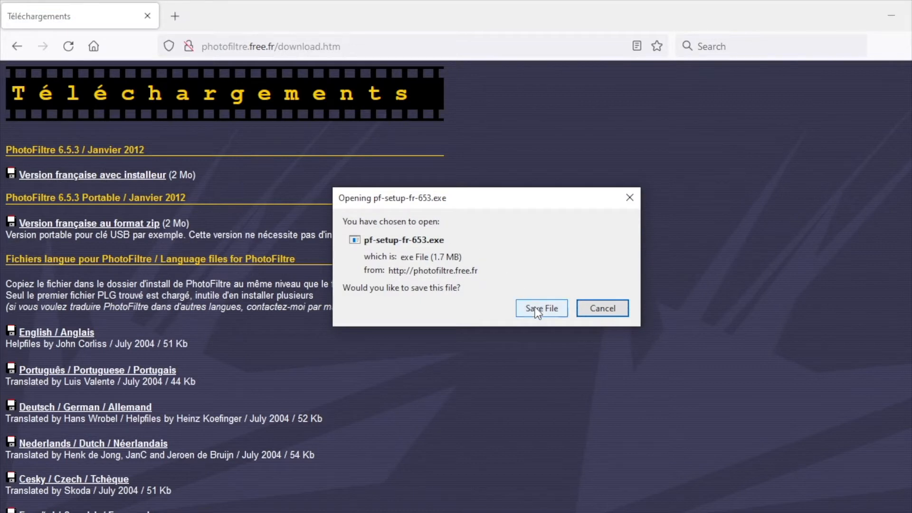
{"action": "left_click", "coordinate": [535, 309]}
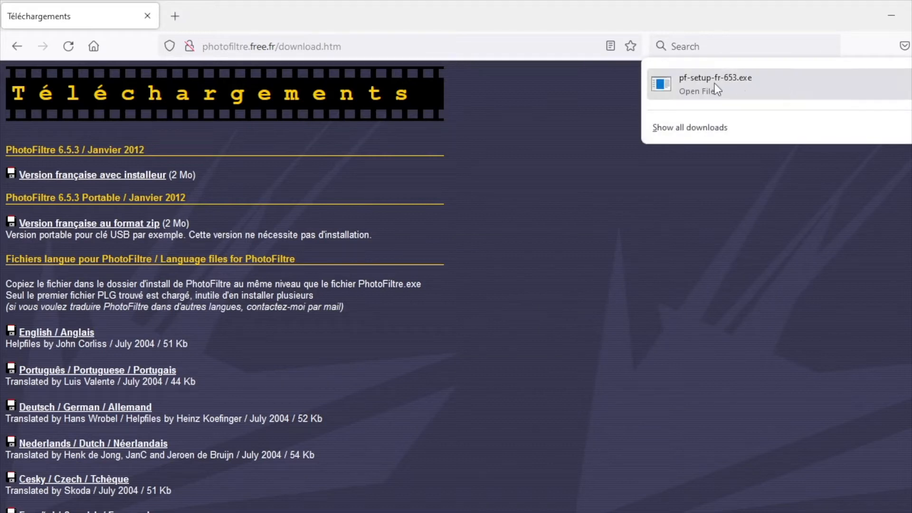
{"action": "left_click", "coordinate": [728, 87]}
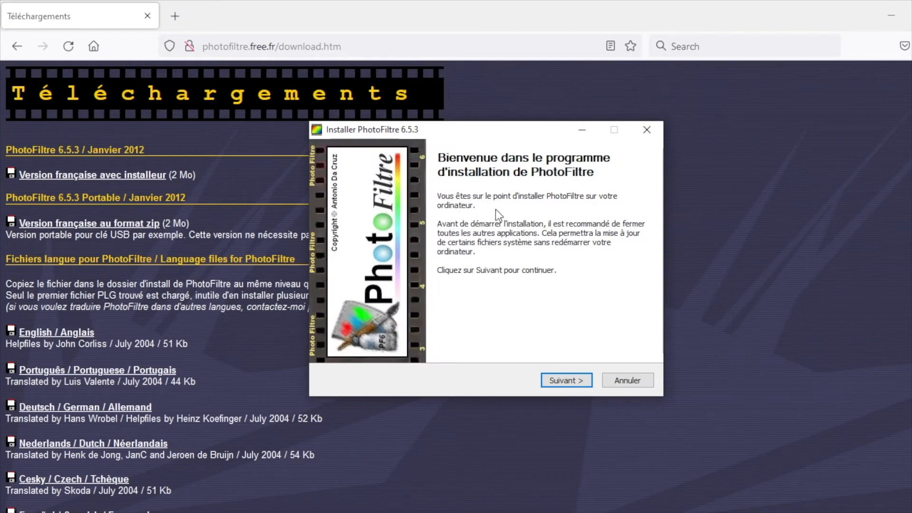
Step: Install PhotoFiltre 6.5.3 in the default folder with a Start menu folder and desktop shortcut, launching the program when setup closes
{"action": "left_click", "coordinate": [561, 379]}
{"action": "left_click", "coordinate": [418, 334]}
{"action": "left_click", "coordinate": [562, 381]}
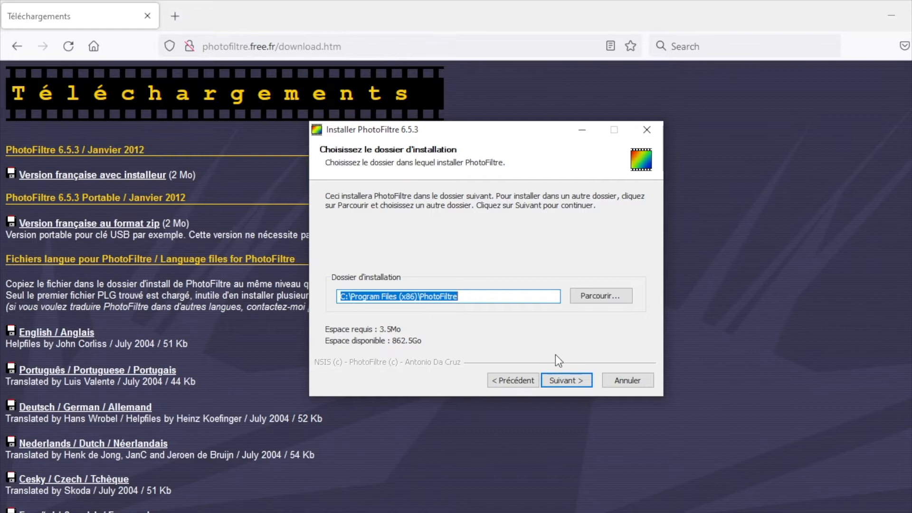
{"action": "left_click", "coordinate": [571, 380]}
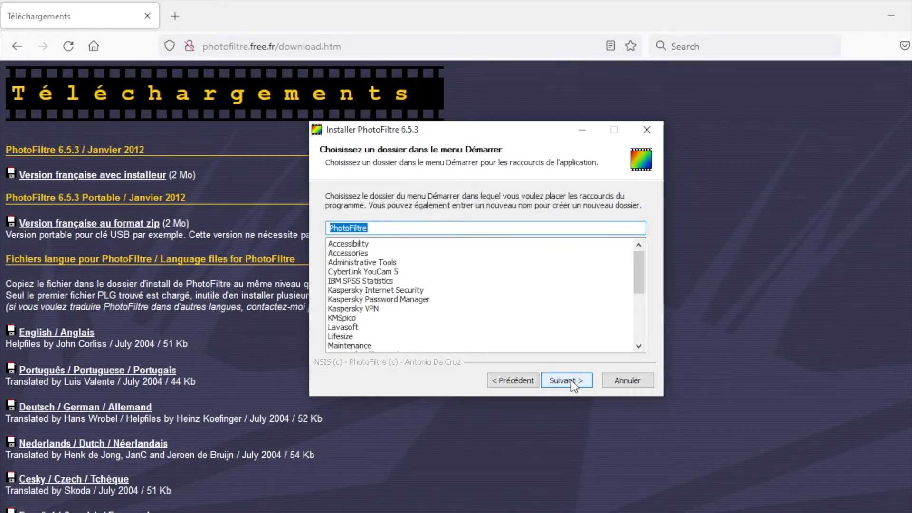
{"action": "left_click", "coordinate": [572, 380]}
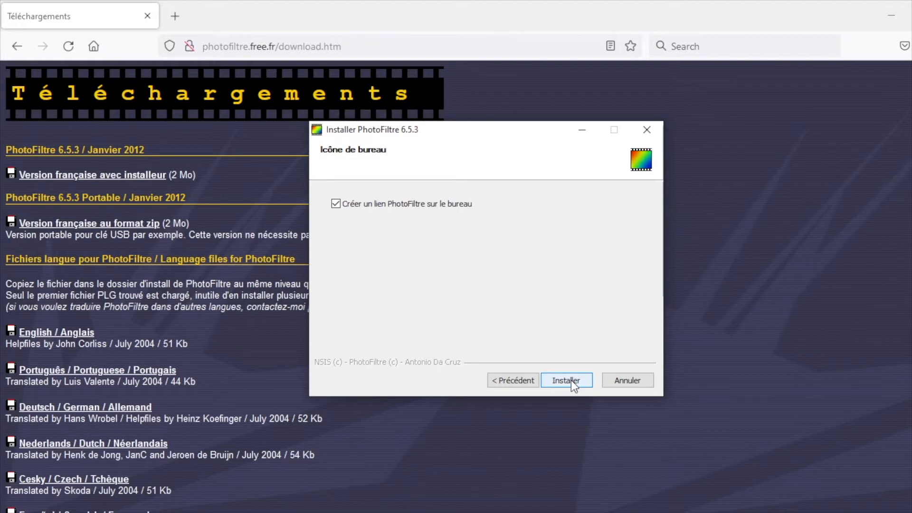
{"action": "left_click", "coordinate": [571, 381]}
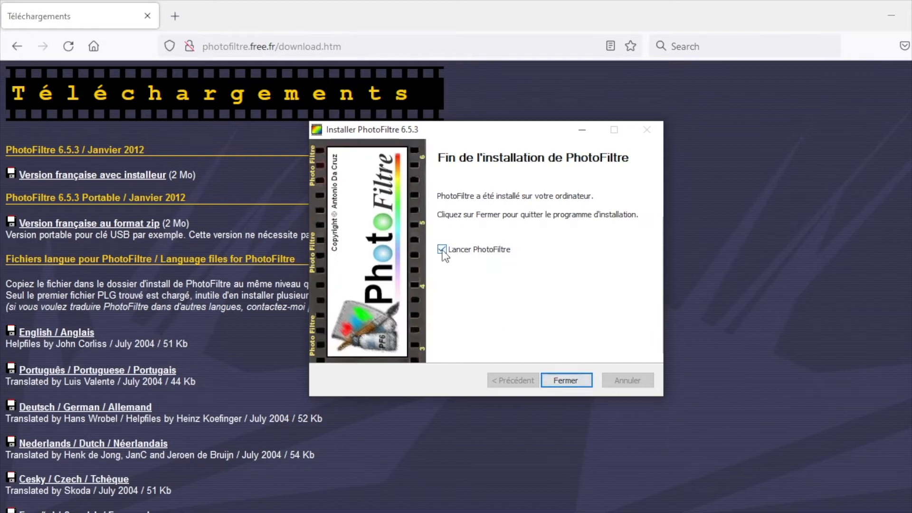
{"action": "left_click", "coordinate": [563, 380]}
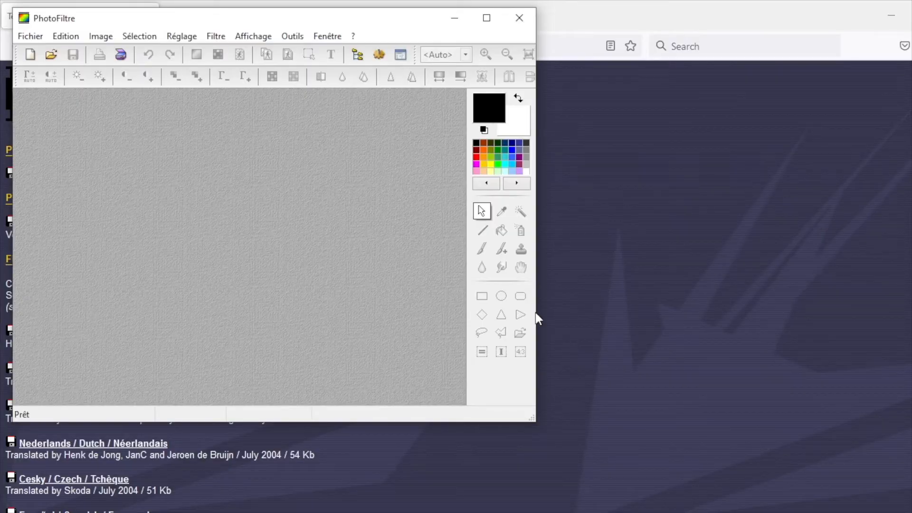
Step: Widen the PhotoFiltre window until both toolbars fit and reposition it on the desktop
{"action": "left_click_drag", "start_coordinate": [537, 312], "coordinate": [794, 327]}
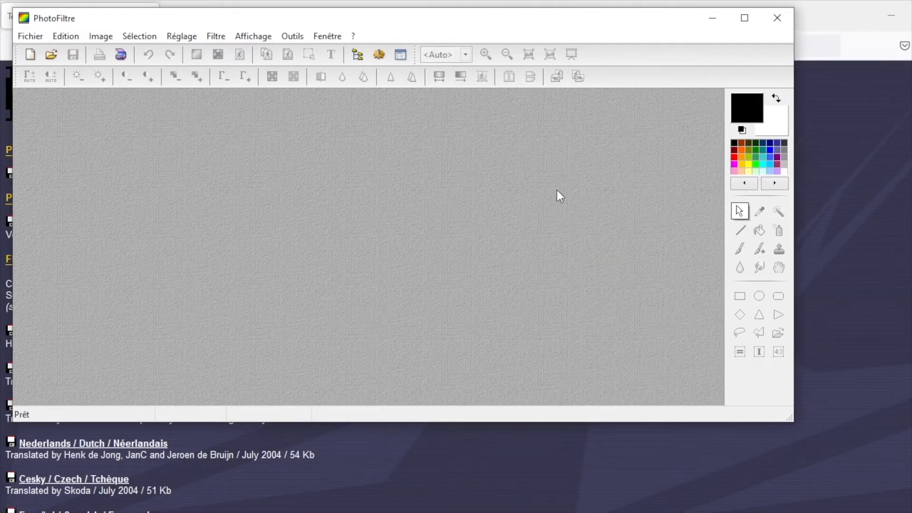
{"action": "left_click_drag", "start_coordinate": [546, 29], "coordinate": [614, 93]}
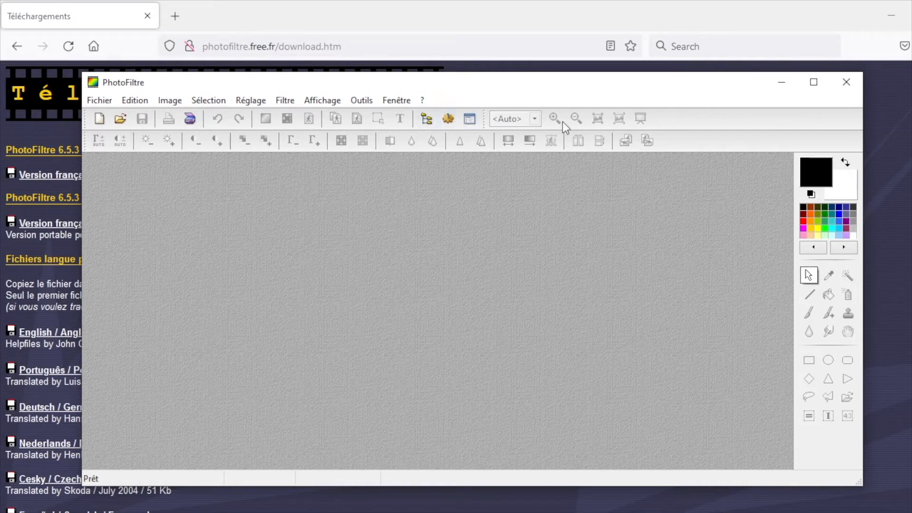
{"action": "left_click", "coordinate": [99, 101]}
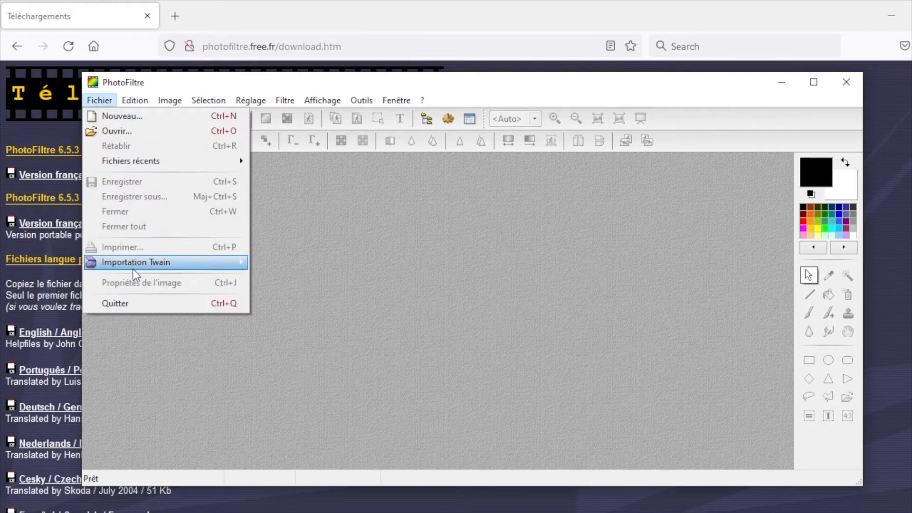
{"action": "mouse_move", "coordinate": [134, 100]}
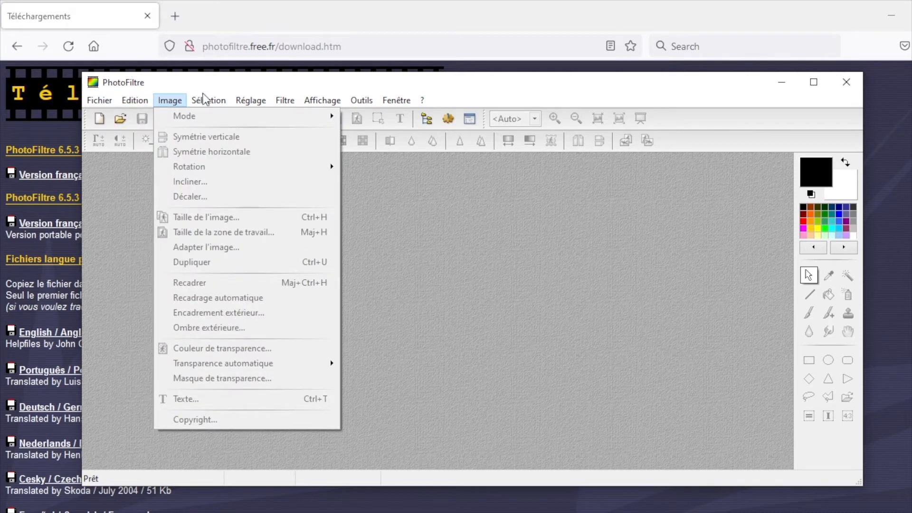
{"action": "mouse_move", "coordinate": [213, 102]}
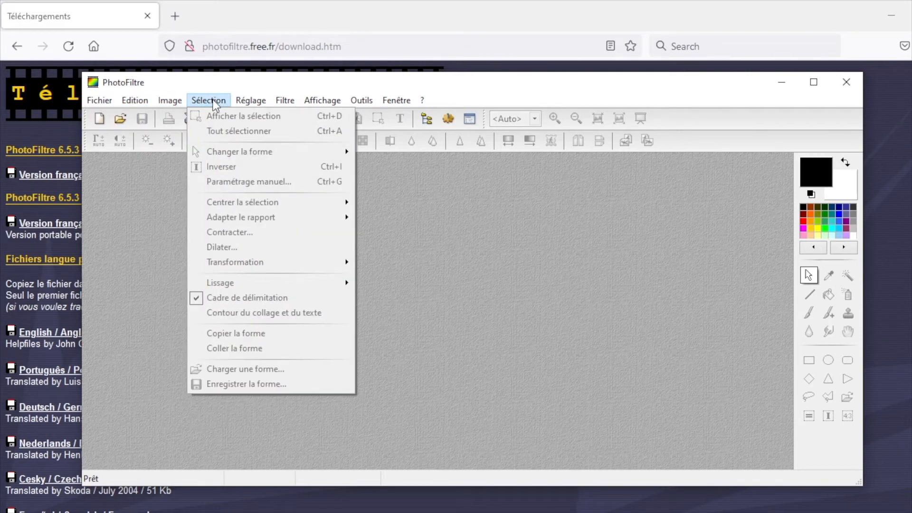
{"action": "mouse_move", "coordinate": [290, 101]}
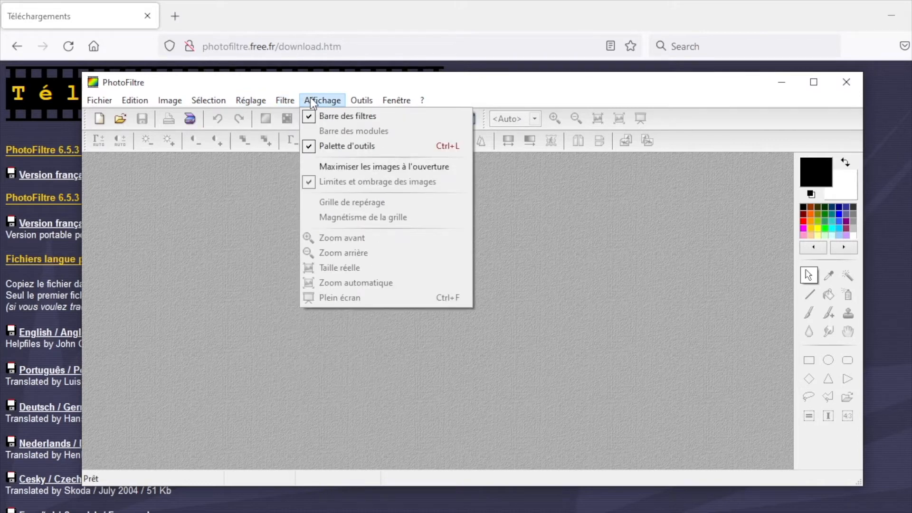
{"action": "mouse_move", "coordinate": [353, 103]}
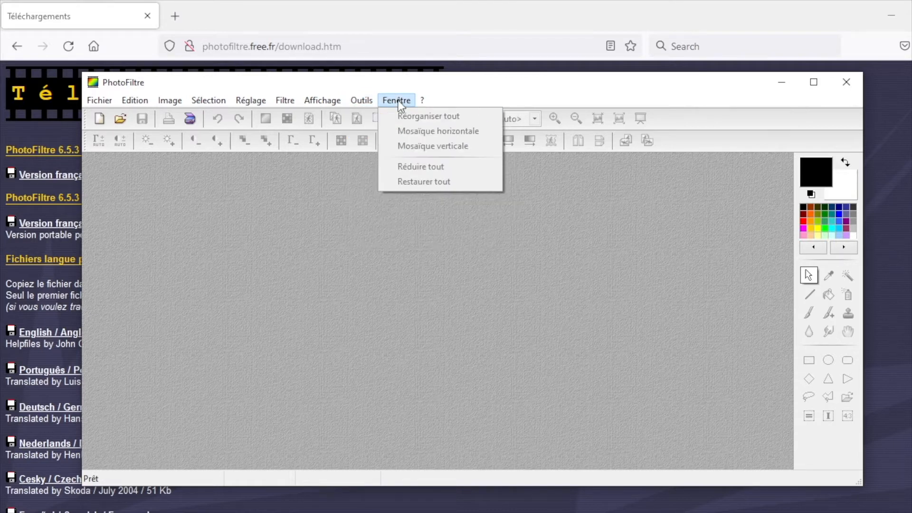
{"action": "left_click", "coordinate": [343, 238]}
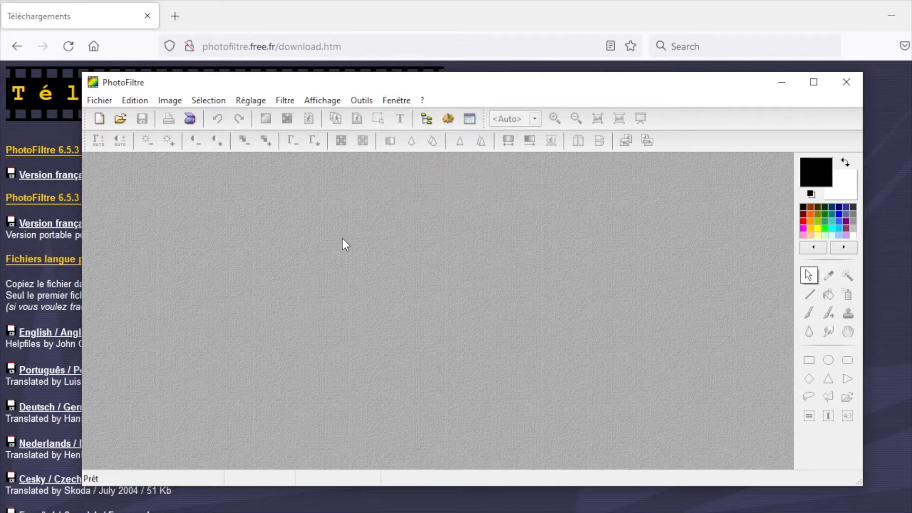
Step: Open the grilled chicken photo DSC_0132 from the baptism photo folder in Images
{"action": "left_click", "coordinate": [116, 123]}
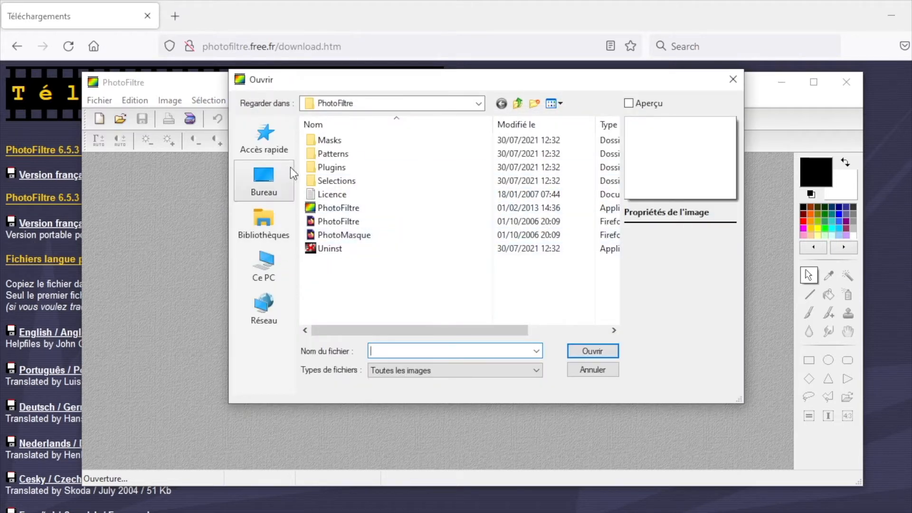
{"action": "left_click", "coordinate": [267, 273]}
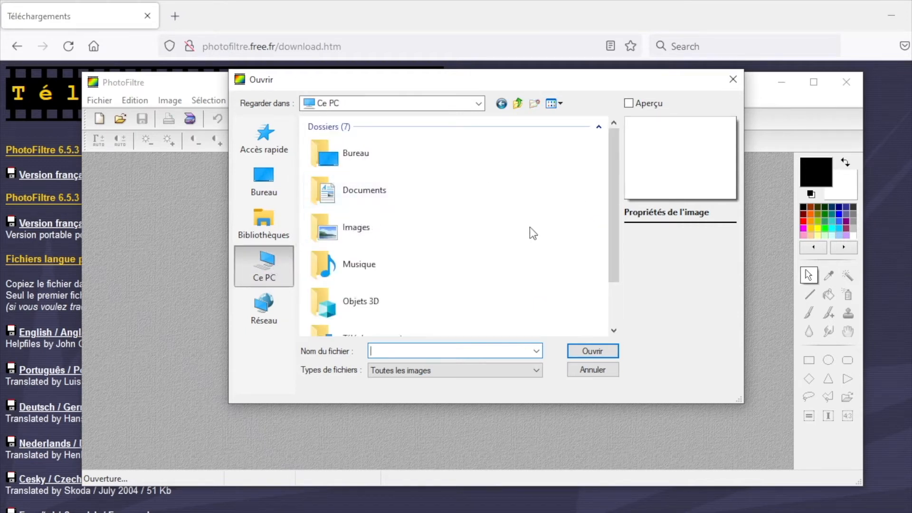
{"action": "double_click", "coordinate": [370, 224]}
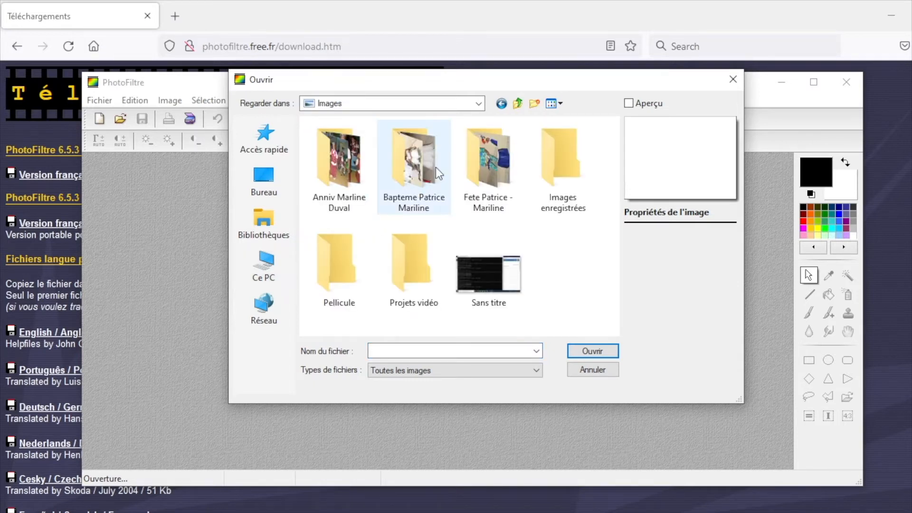
{"action": "double_click", "coordinate": [414, 167]}
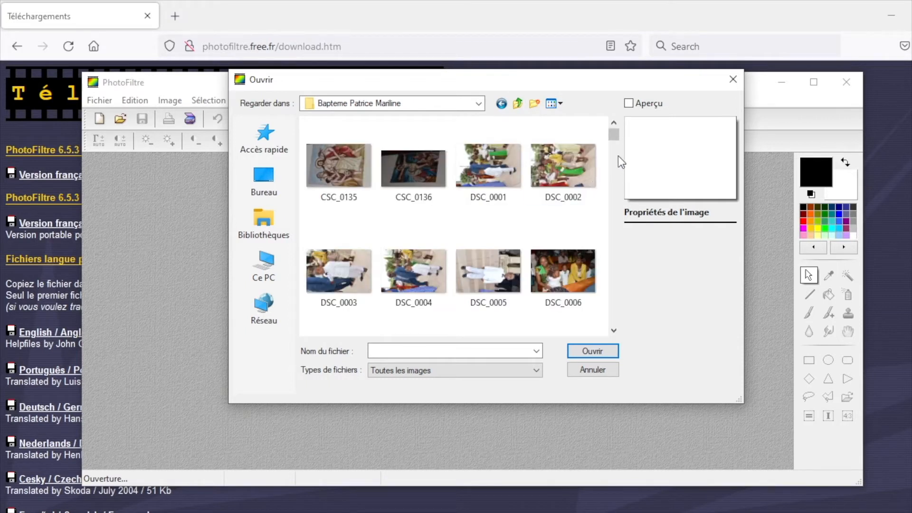
{"action": "left_click_drag", "start_coordinate": [616, 138], "coordinate": [616, 244]}
{"action": "left_click", "coordinate": [427, 232]}
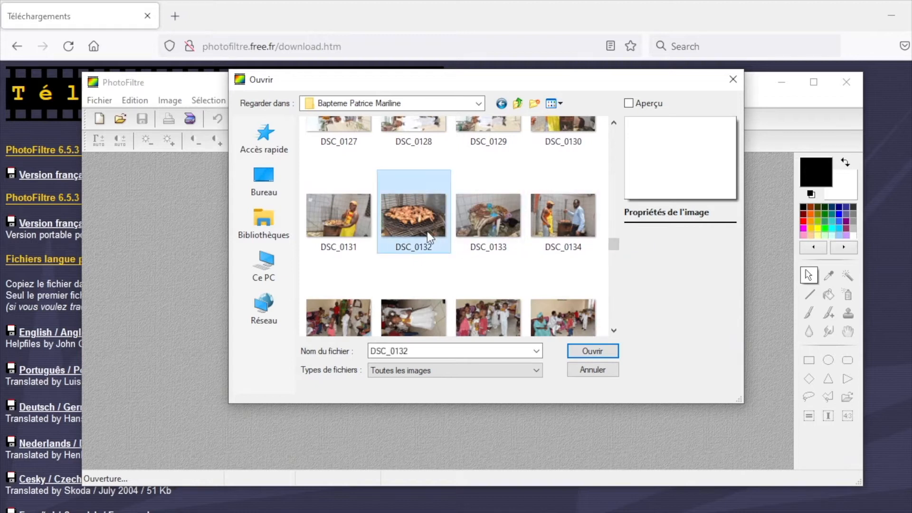
{"action": "left_click", "coordinate": [603, 352]}
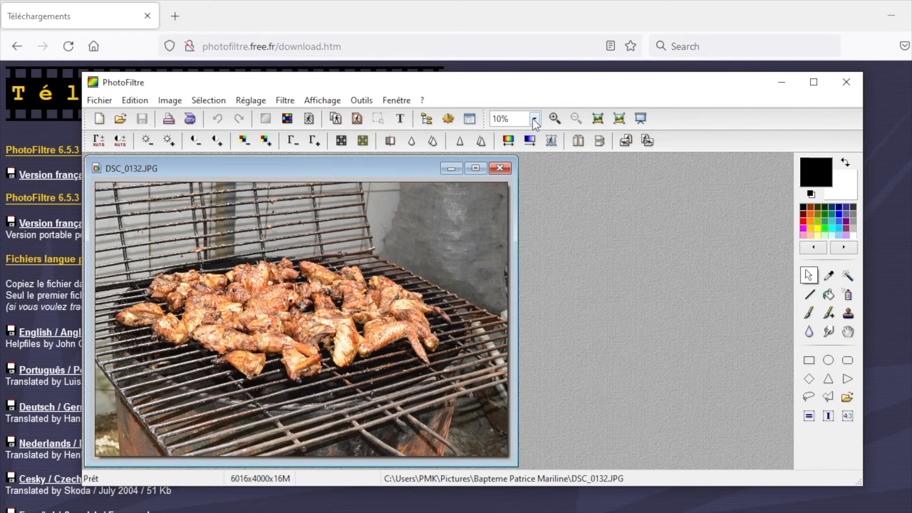
Step: Display the photo at 100% zoom and maximize the PhotoFiltre window
{"action": "left_click", "coordinate": [535, 119]}
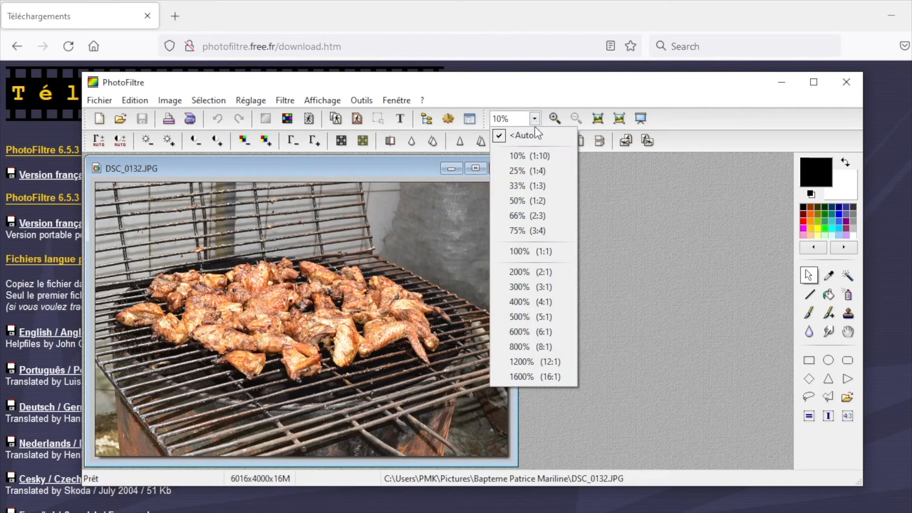
{"action": "left_click", "coordinate": [542, 251]}
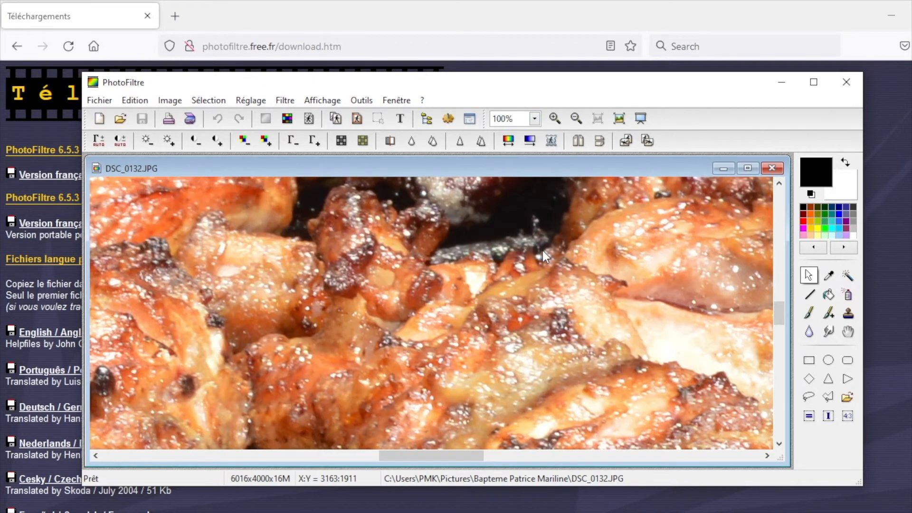
{"action": "left_click", "coordinate": [814, 82]}
{"action": "left_click", "coordinate": [666, 92]}
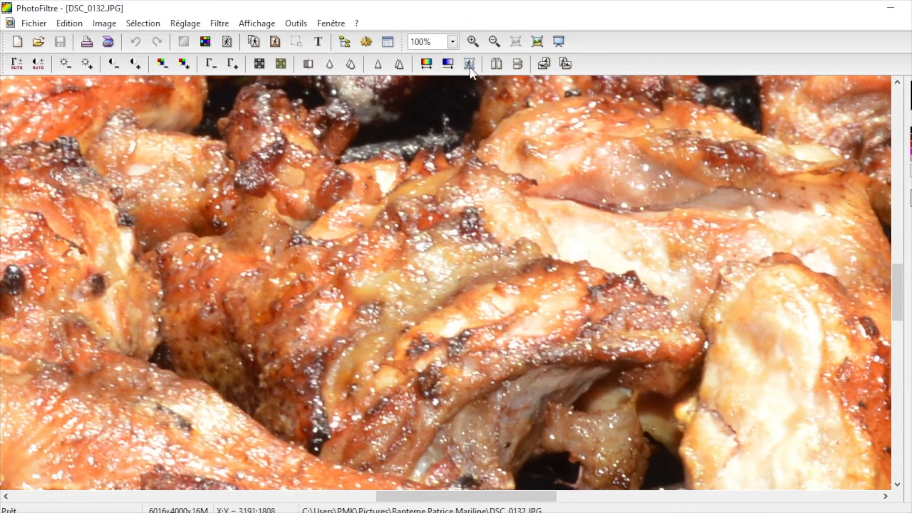
Step: Reduce the zoom to 50% and then 33%, and examine different areas of the photo
{"action": "left_click", "coordinate": [456, 43]}
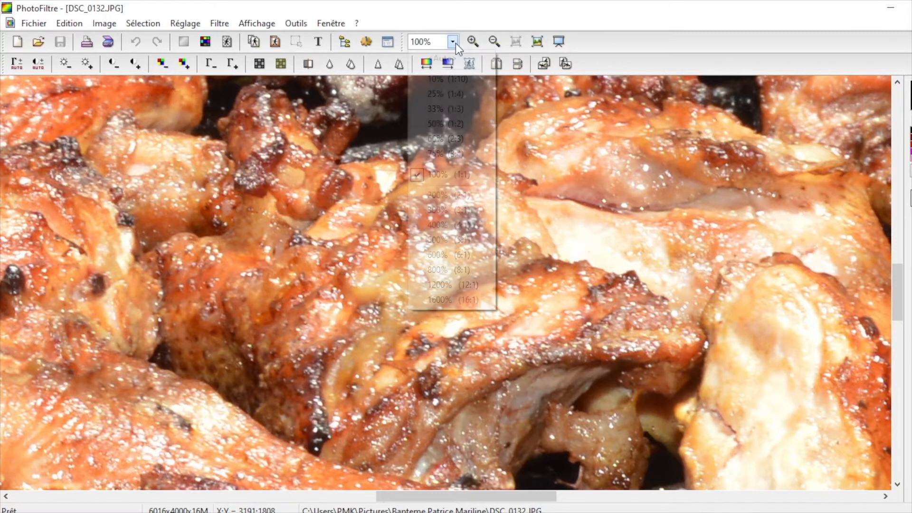
{"action": "left_click", "coordinate": [442, 125]}
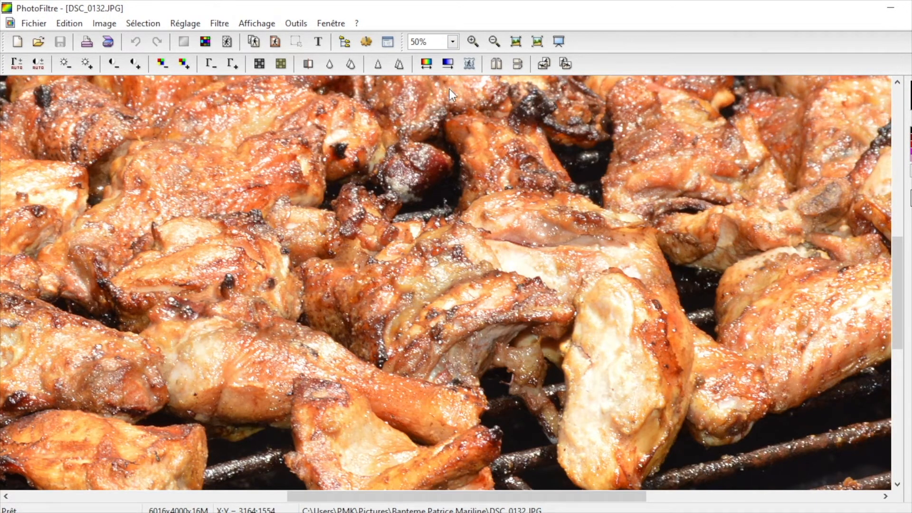
{"action": "left_click", "coordinate": [453, 42]}
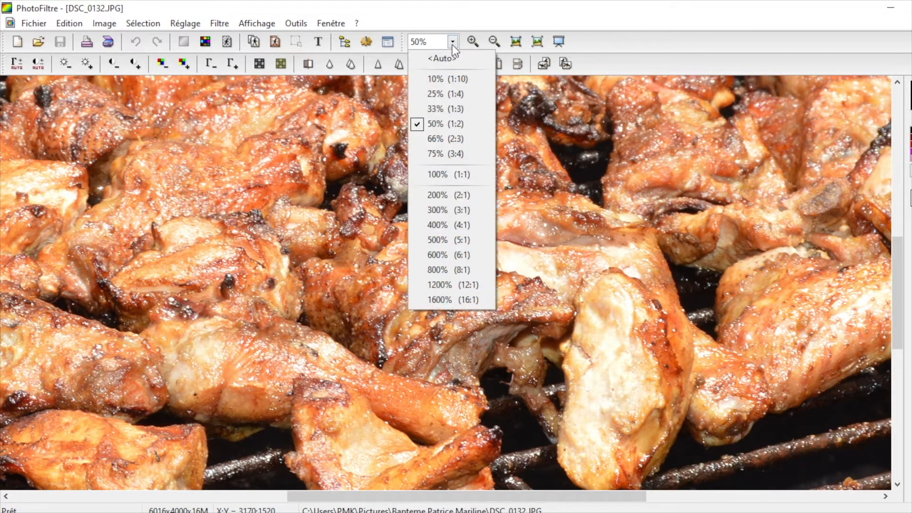
{"action": "left_click", "coordinate": [440, 109]}
{"action": "left_click_drag", "start_coordinate": [405, 236], "coordinate": [521, 290]}
{"action": "left_click", "coordinate": [521, 290]}
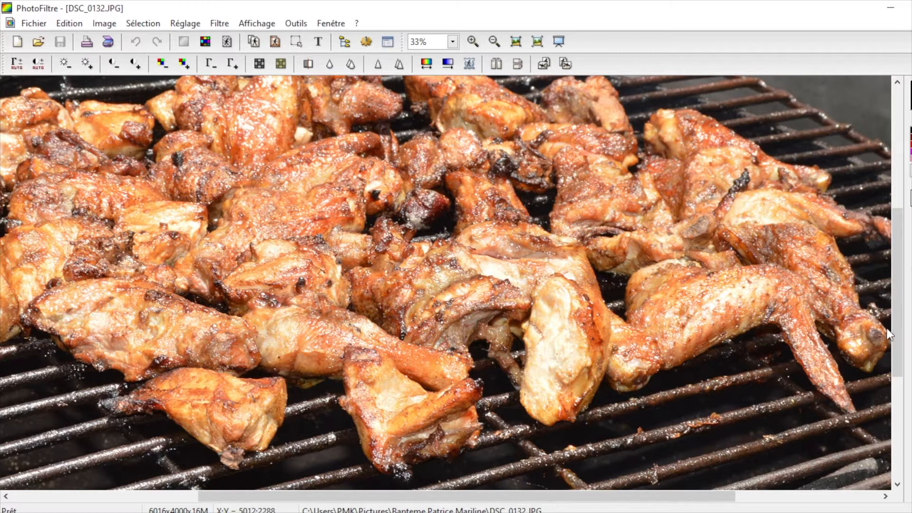
{"action": "left_click_drag", "start_coordinate": [897, 315], "coordinate": [908, 380]}
{"action": "left_click_drag", "start_coordinate": [604, 495], "coordinate": [511, 495]}
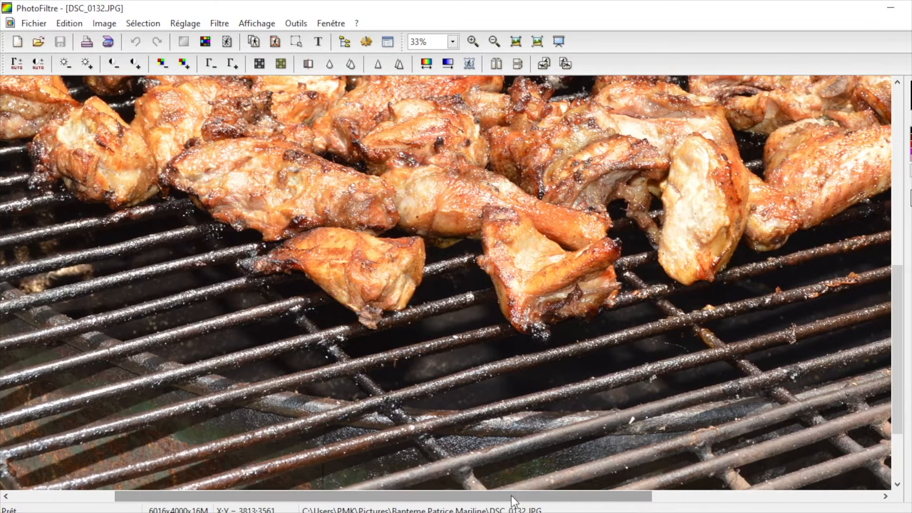
{"action": "left_click_drag", "start_coordinate": [892, 321], "coordinate": [897, 245]}
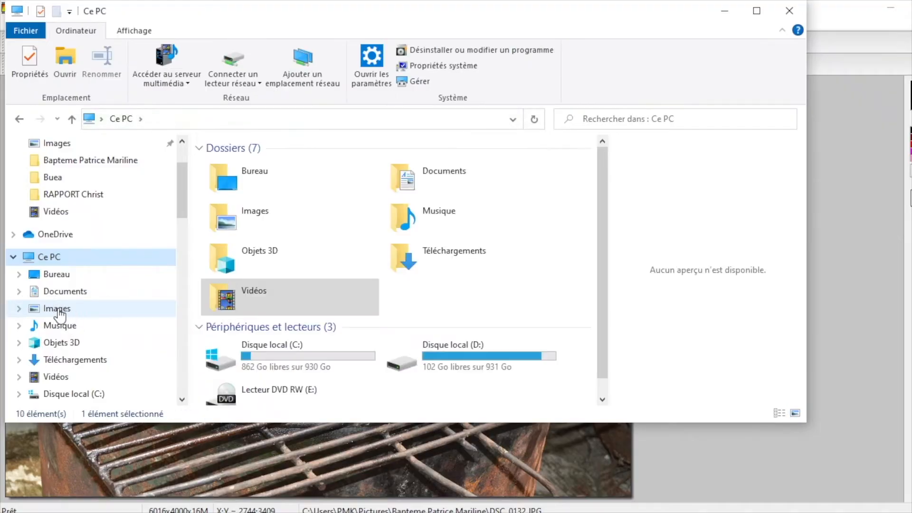
Step: In File Explorer, select DSC_0132 in the baptism photo folder inside Images
{"action": "left_click", "coordinate": [57, 310]}
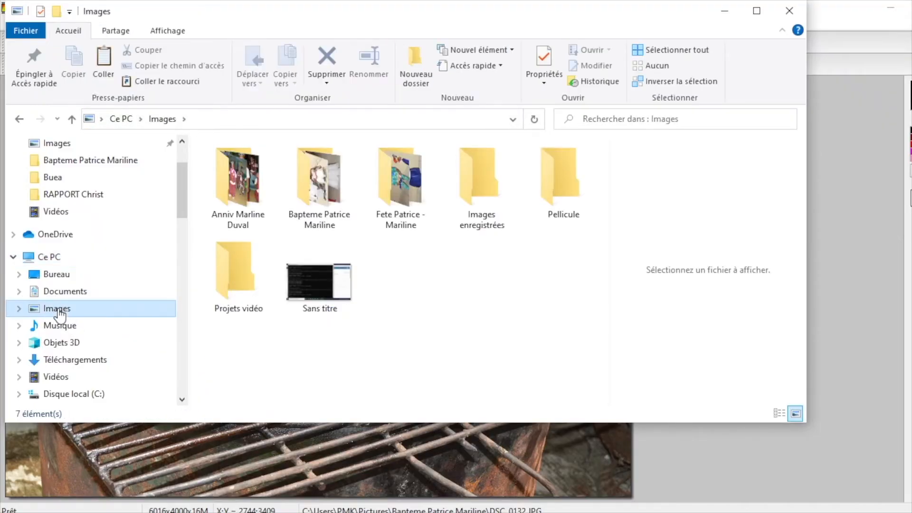
{"action": "double_click", "coordinate": [318, 180]}
{"action": "left_click_drag", "start_coordinate": [599, 155], "coordinate": [599, 292]}
{"action": "left_click", "coordinate": [483, 219]}
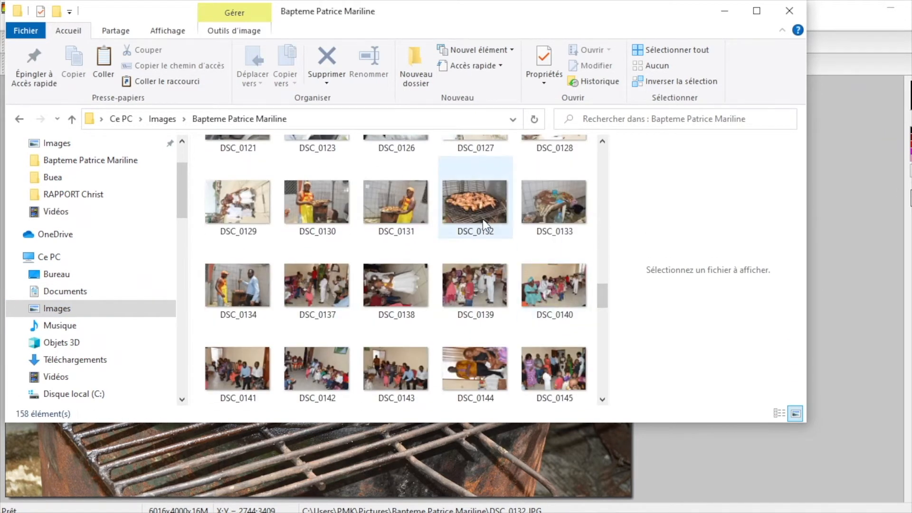
Step: Show the details pane in File Explorer for the selected photo DSC_0132
{"action": "left_click", "coordinate": [231, 32]}
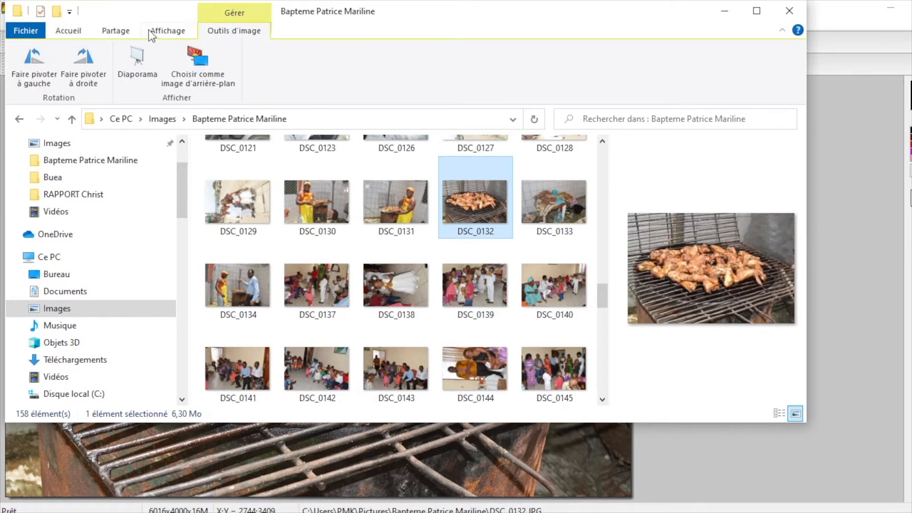
{"action": "left_click", "coordinate": [164, 30]}
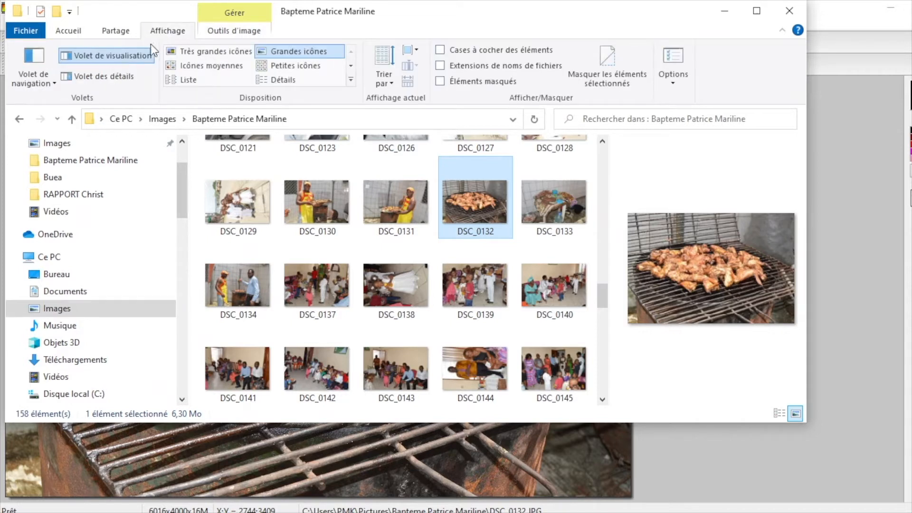
{"action": "left_click", "coordinate": [107, 78]}
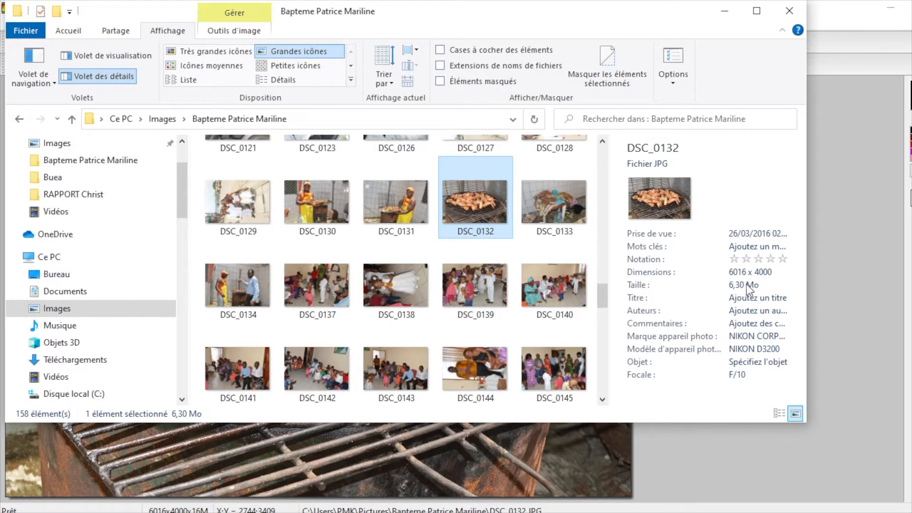
Step: Switch back to PhotoFiltre and set the photo's new width to 2048 pixels in the image size settings, keeping the proportions
{"action": "left_click", "coordinate": [826, 285]}
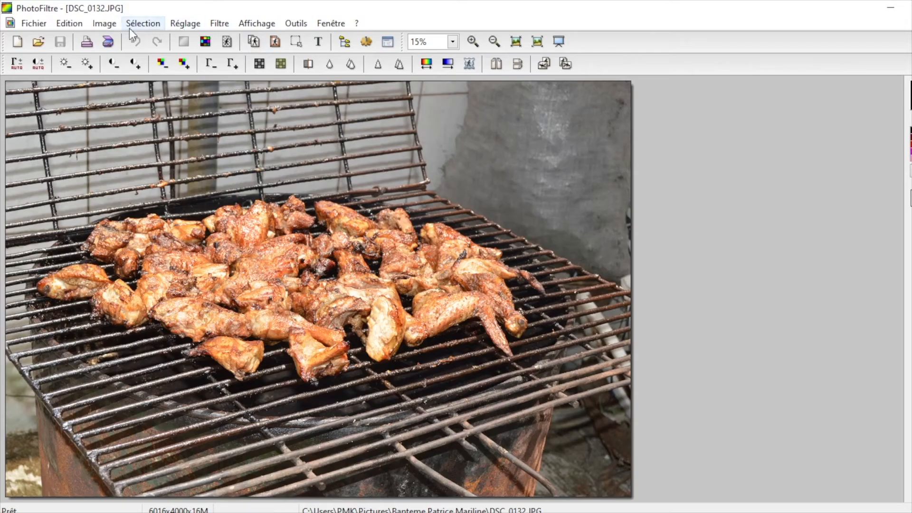
{"action": "left_click", "coordinate": [103, 24]}
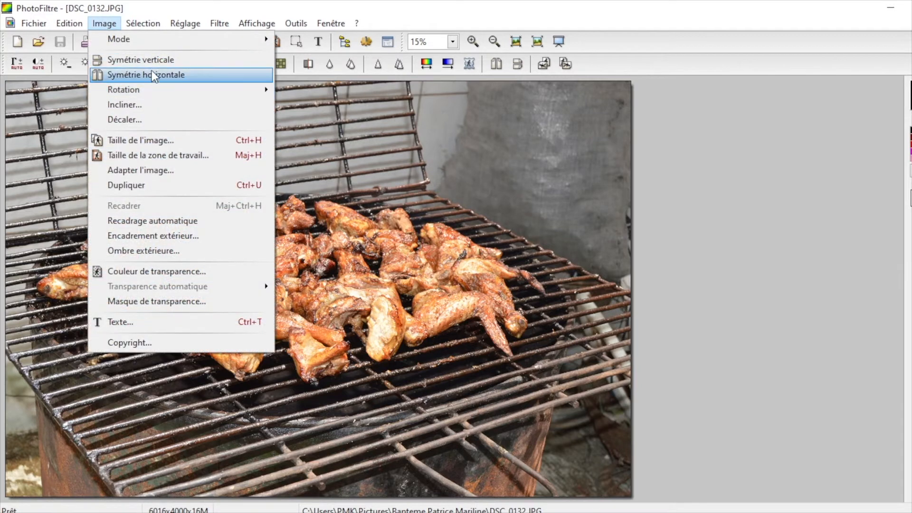
{"action": "left_click", "coordinate": [147, 140]}
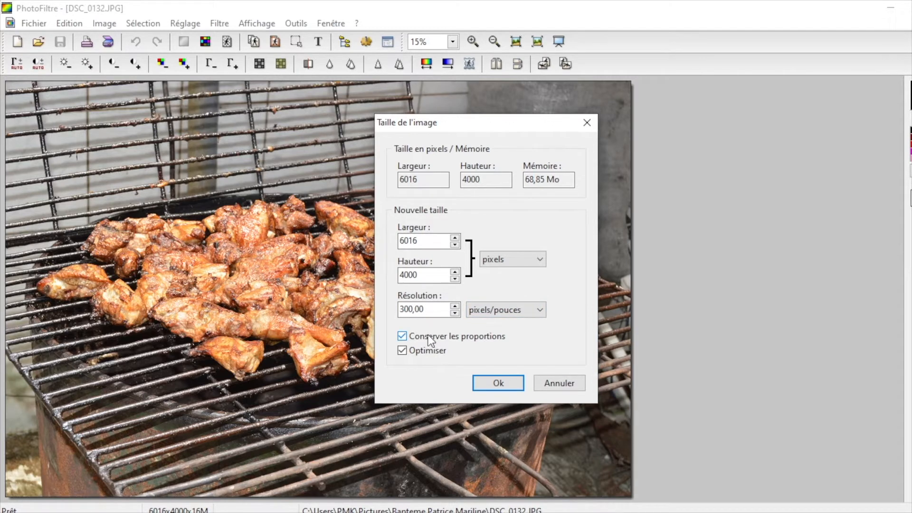
{"action": "left_click_drag", "start_coordinate": [434, 241], "coordinate": [389, 242]}
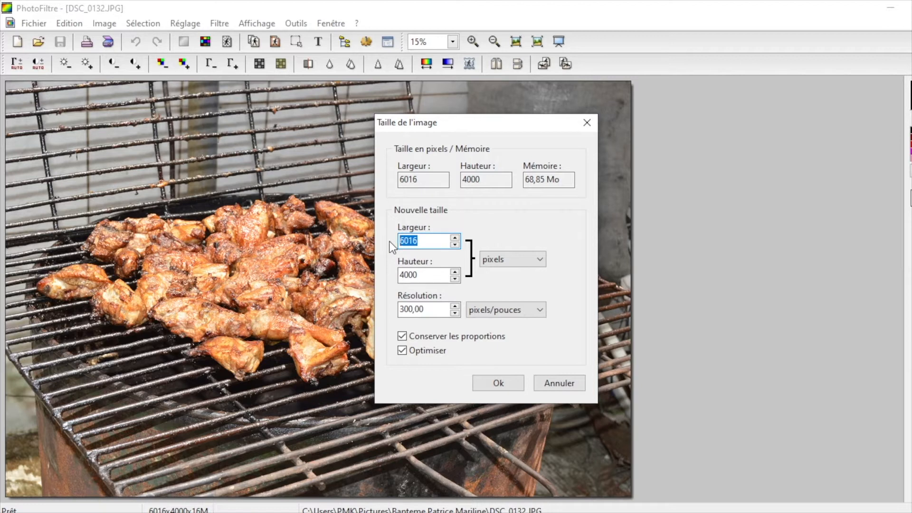
{"action": "type", "text": "2048"}
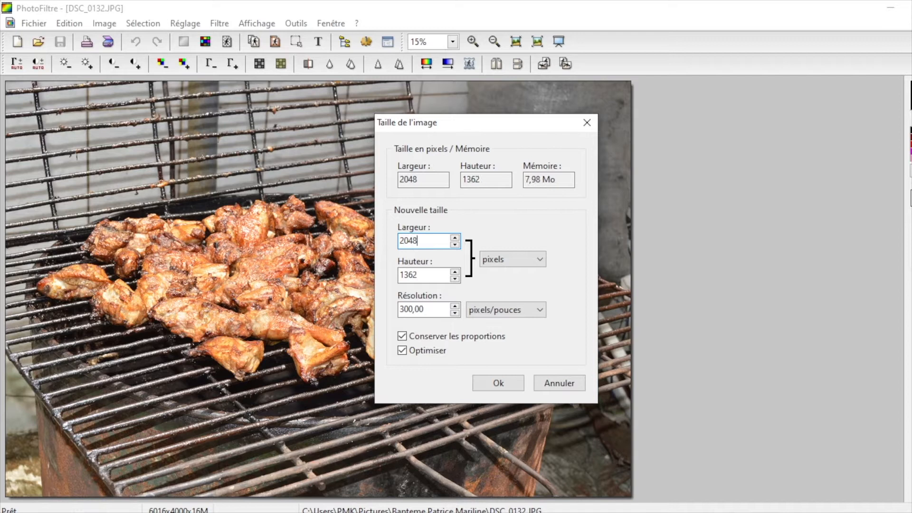
Step: Set the image resolution to 150 pixels per inch and apply the resize
{"action": "left_click", "coordinate": [429, 271]}
{"action": "left_click", "coordinate": [404, 309]}
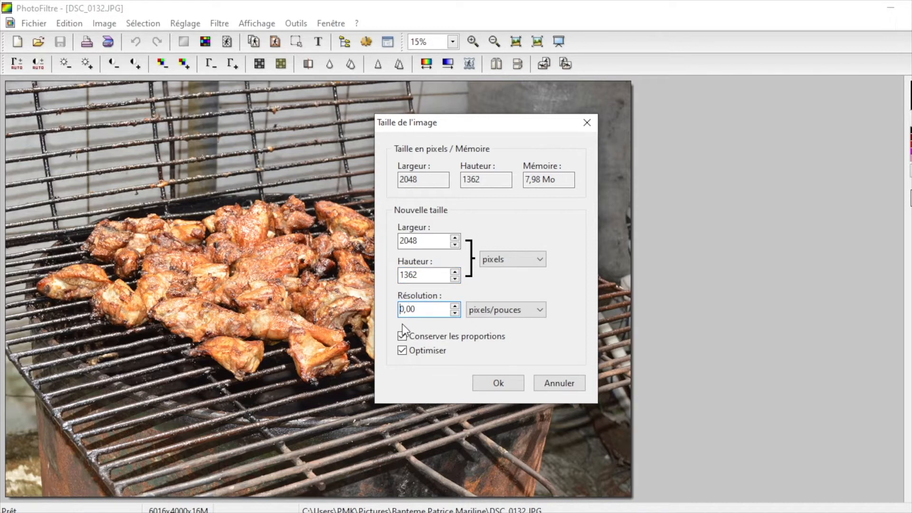
{"action": "type", "text": "15"}
{"action": "left_click", "coordinate": [506, 383]}
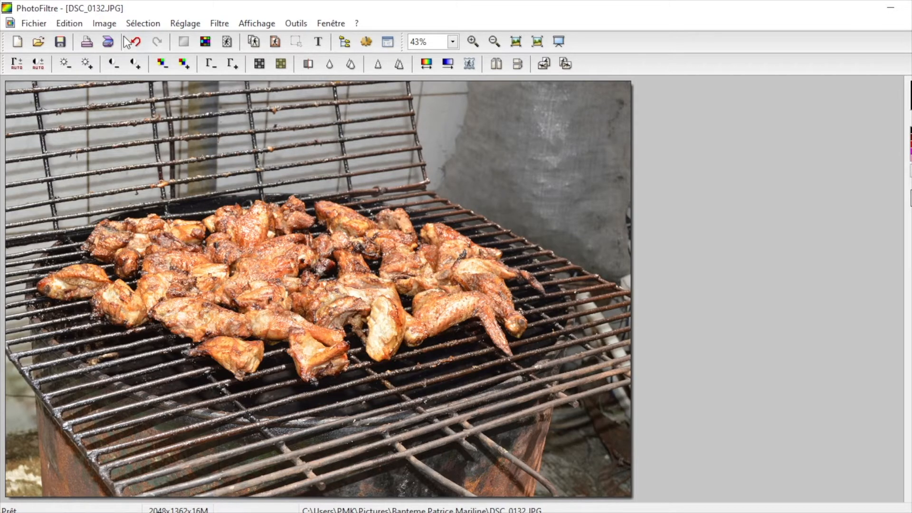
Step: Display the resized photo at 66% zoom
{"action": "left_click", "coordinate": [105, 25]}
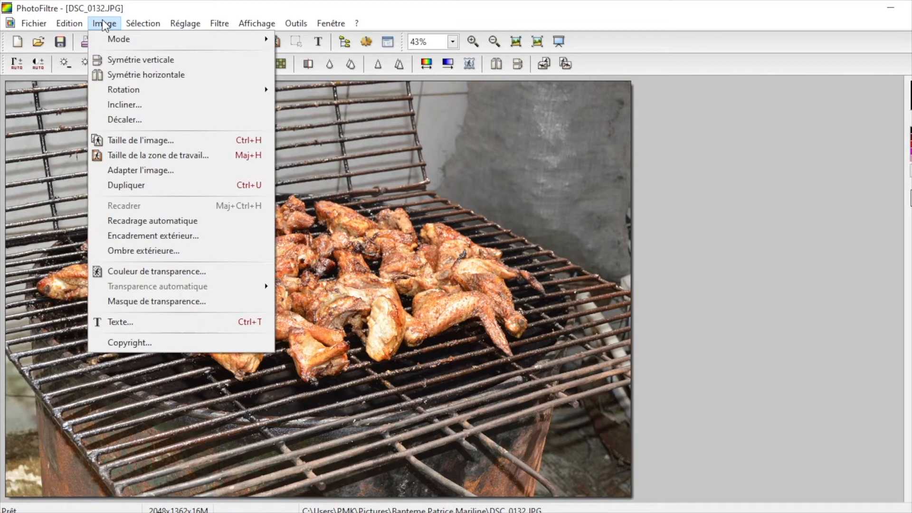
{"action": "left_click", "coordinate": [686, 187]}
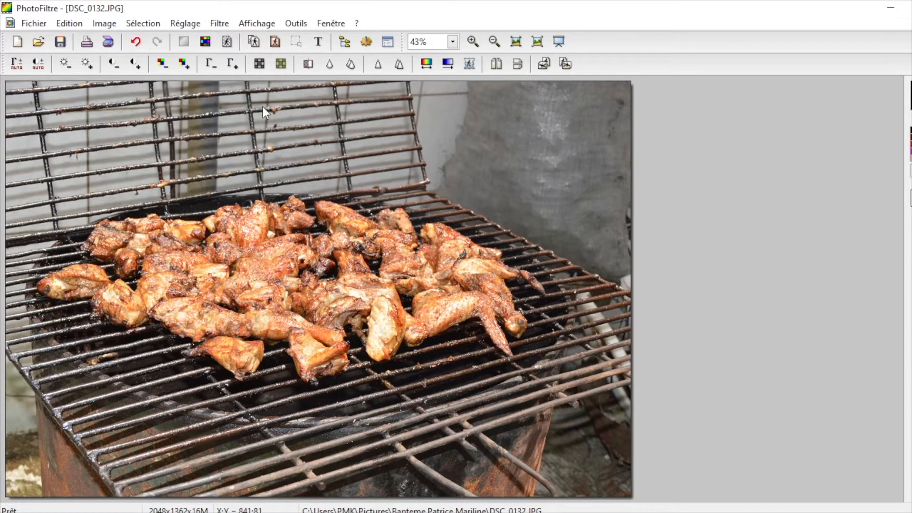
{"action": "left_click", "coordinate": [452, 42]}
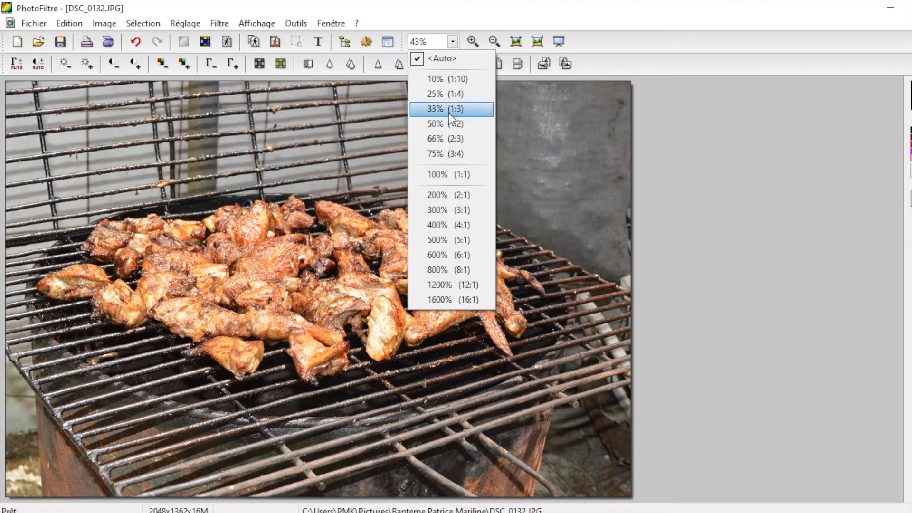
{"action": "left_click", "coordinate": [434, 141]}
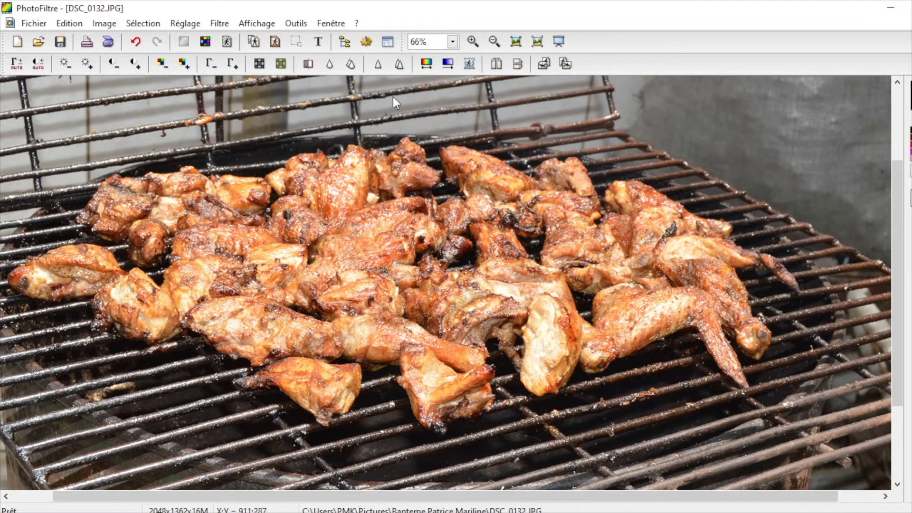
Step: Save the resized photo under the new name poulet as a JPEG in the Test folder inside Images
{"action": "left_click", "coordinate": [34, 23]}
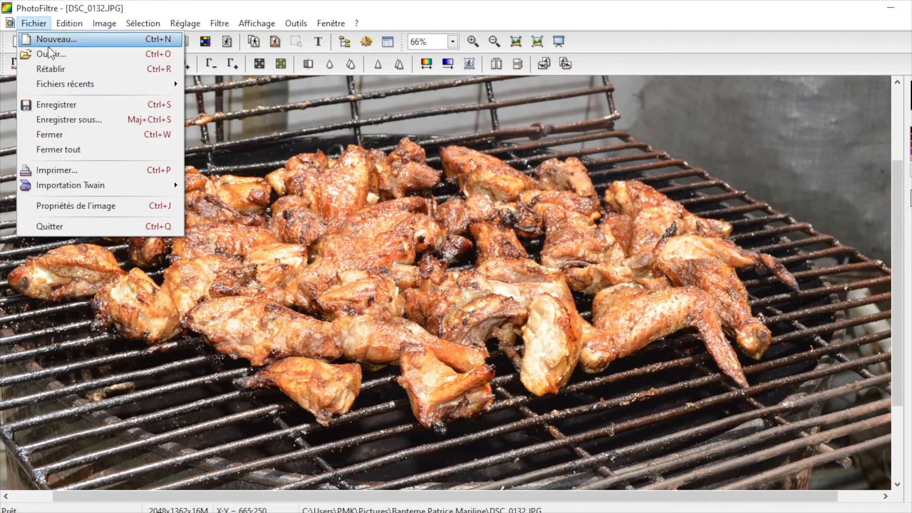
{"action": "left_click", "coordinate": [73, 119]}
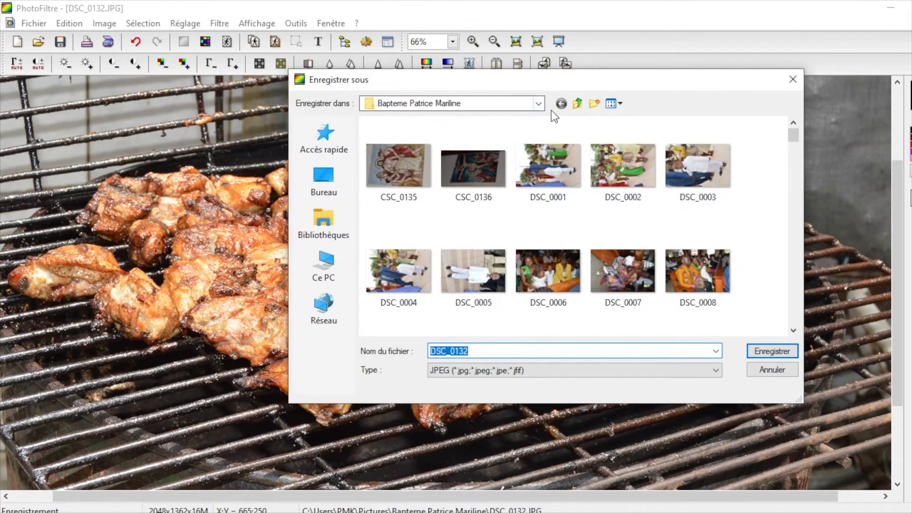
{"action": "left_click", "coordinate": [578, 103]}
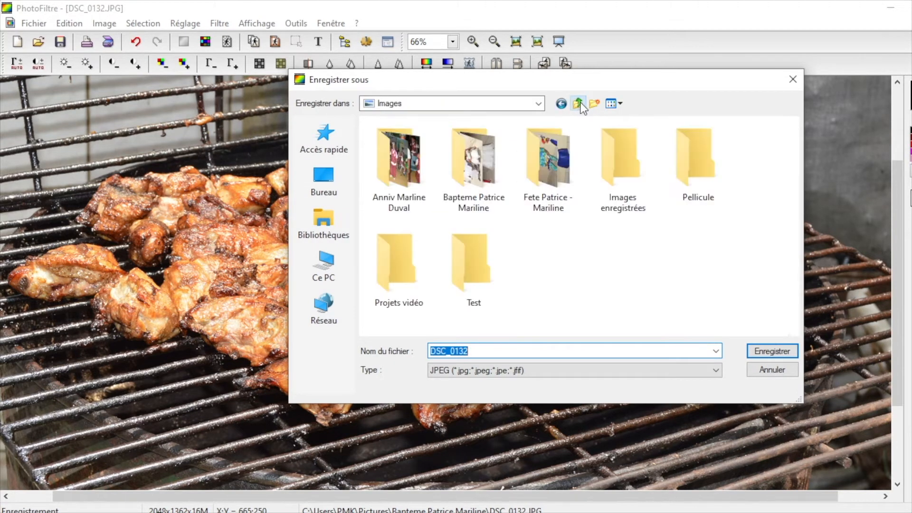
{"action": "double_click", "coordinate": [487, 252]}
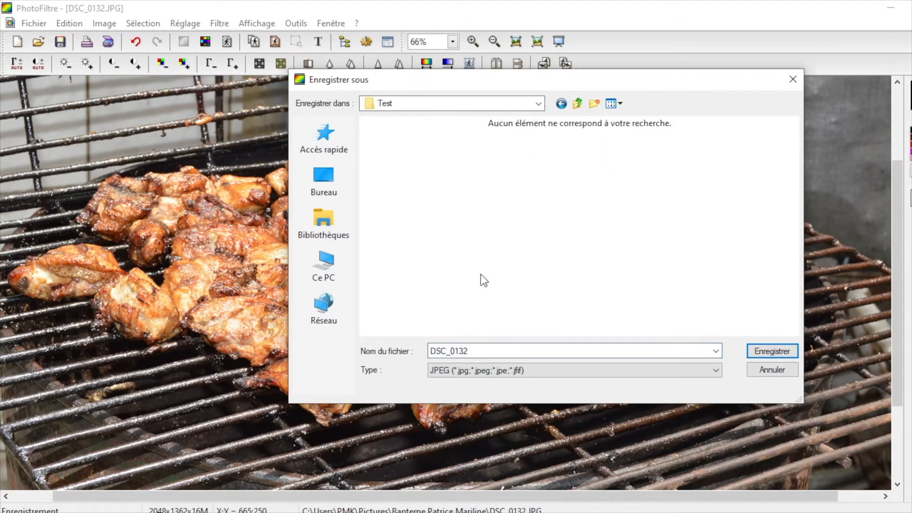
{"action": "double_click", "coordinate": [474, 351]}
{"action": "type", "text": "poulet"}
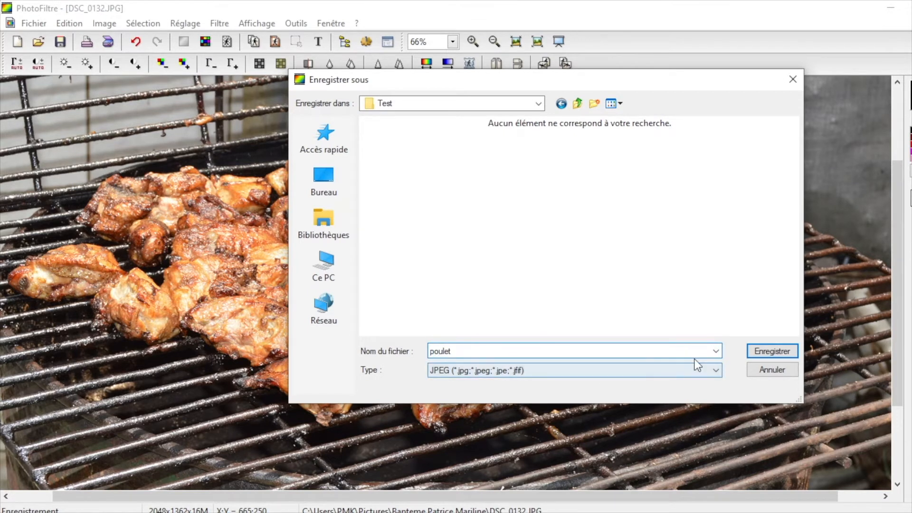
{"action": "left_click", "coordinate": [767, 351]}
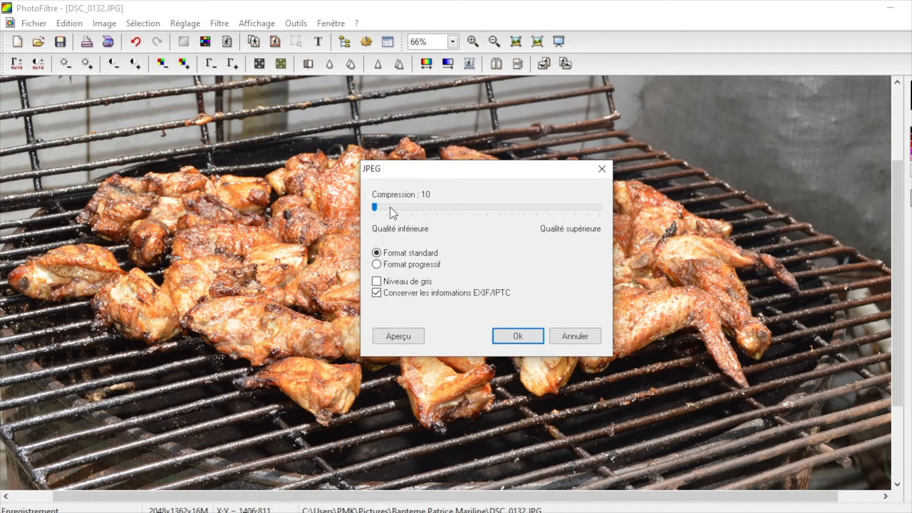
Step: Preview the resulting JPEG file size at compression values of 68, 100 and 90
{"action": "left_click_drag", "start_coordinate": [374, 205], "coordinate": [518, 220]}
{"action": "left_click", "coordinate": [416, 337]}
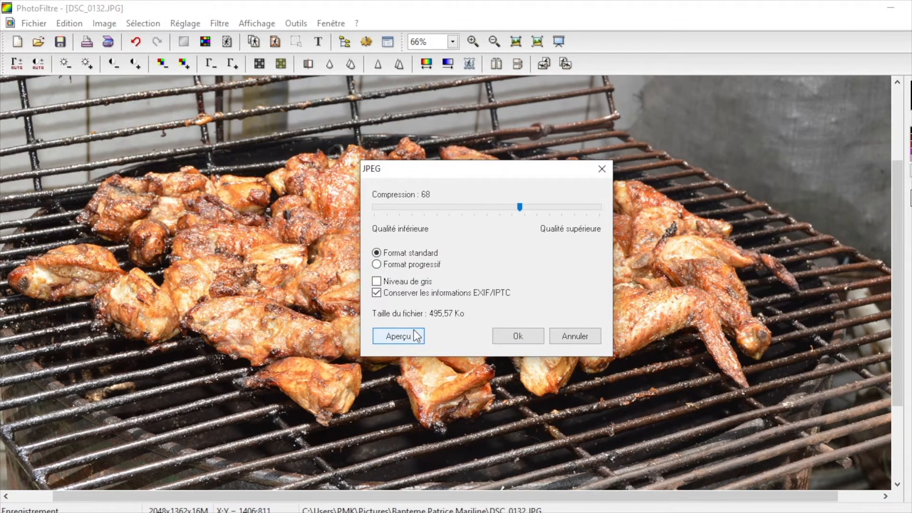
{"action": "left_click", "coordinate": [520, 207]}
{"action": "left_click_drag", "start_coordinate": [519, 208], "coordinate": [600, 208]}
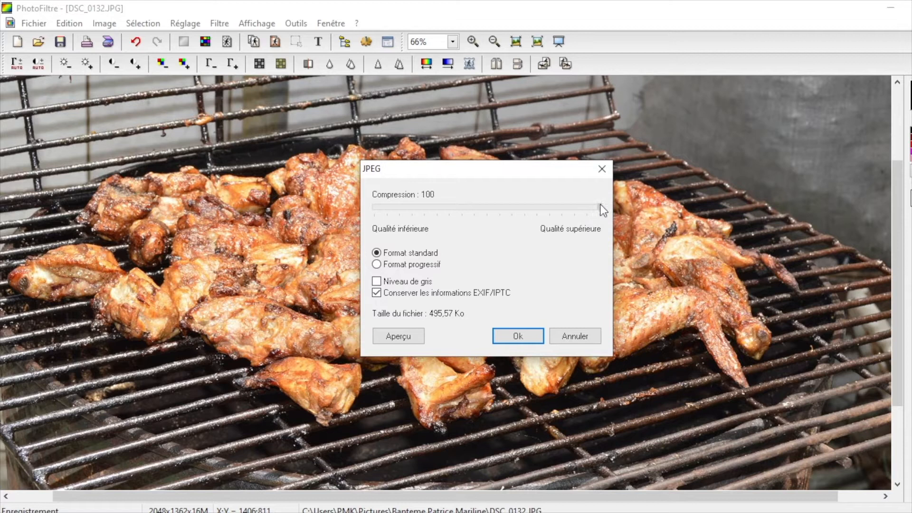
{"action": "left_click", "coordinate": [414, 334]}
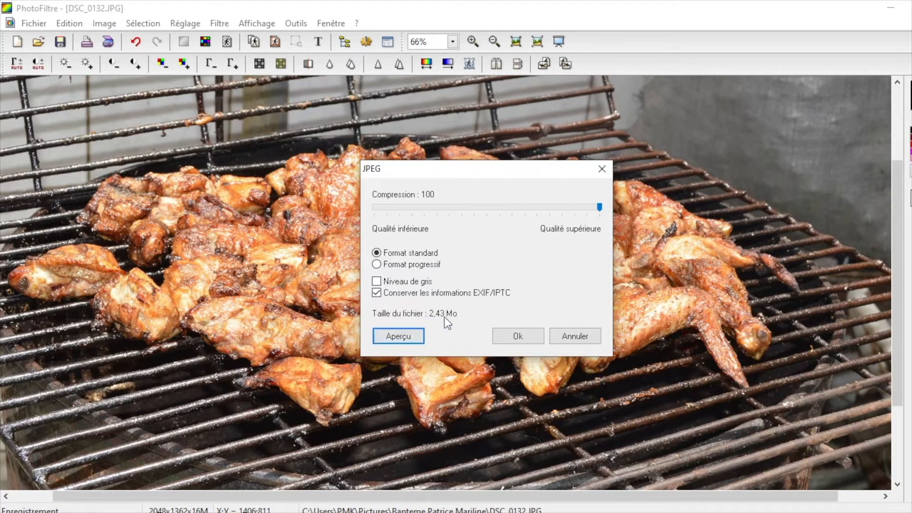
{"action": "left_click_drag", "start_coordinate": [599, 207], "coordinate": [572, 207]}
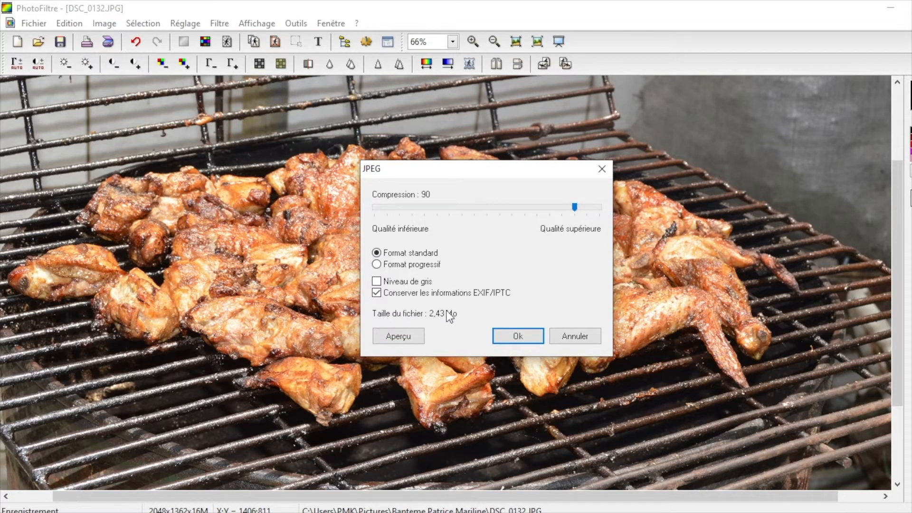
{"action": "left_click", "coordinate": [395, 339]}
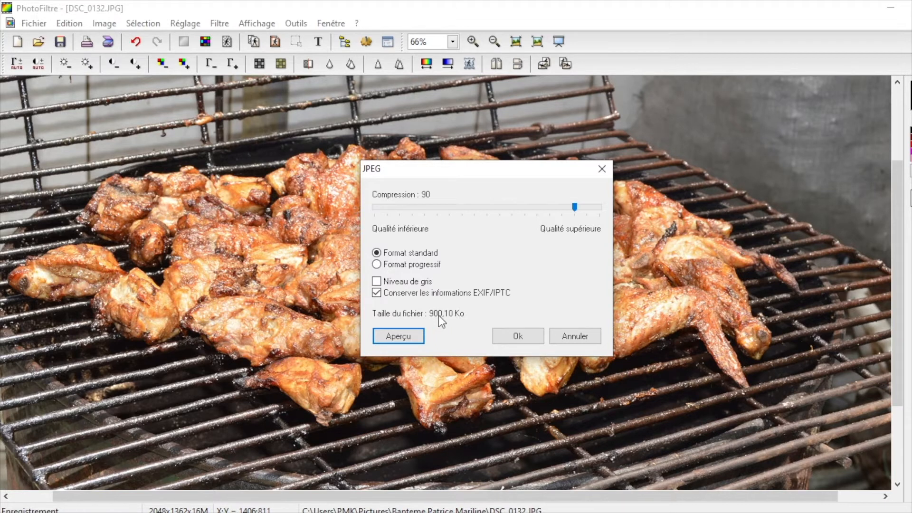
Step: Set the JPEG compression value to 61, preview the file size, and complete the save
{"action": "left_click_drag", "start_coordinate": [574, 209], "coordinate": [428, 213]}
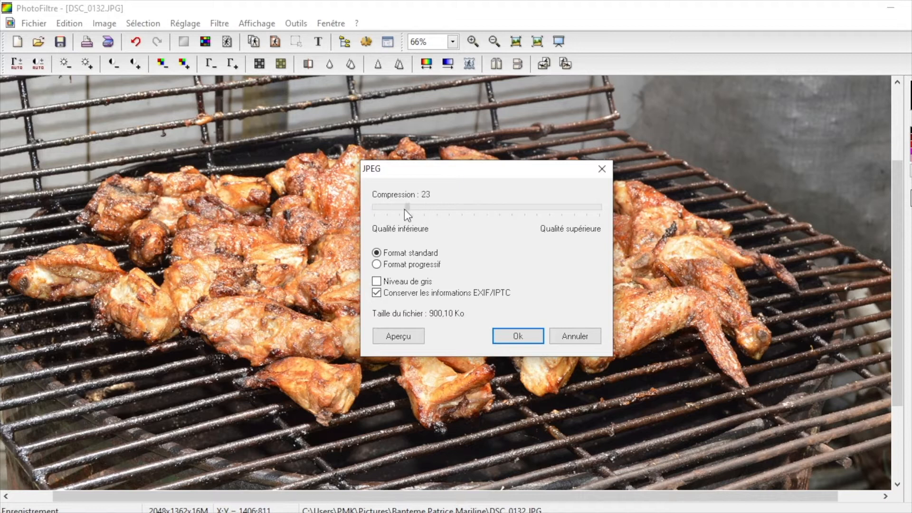
{"action": "left_click_drag", "start_coordinate": [510, 204], "coordinate": [388, 204]}
{"action": "left_click_drag", "start_coordinate": [486, 209], "coordinate": [495, 209]}
{"action": "left_click_drag", "start_coordinate": [506, 213], "coordinate": [505, 214]}
{"action": "left_click", "coordinate": [397, 333]}
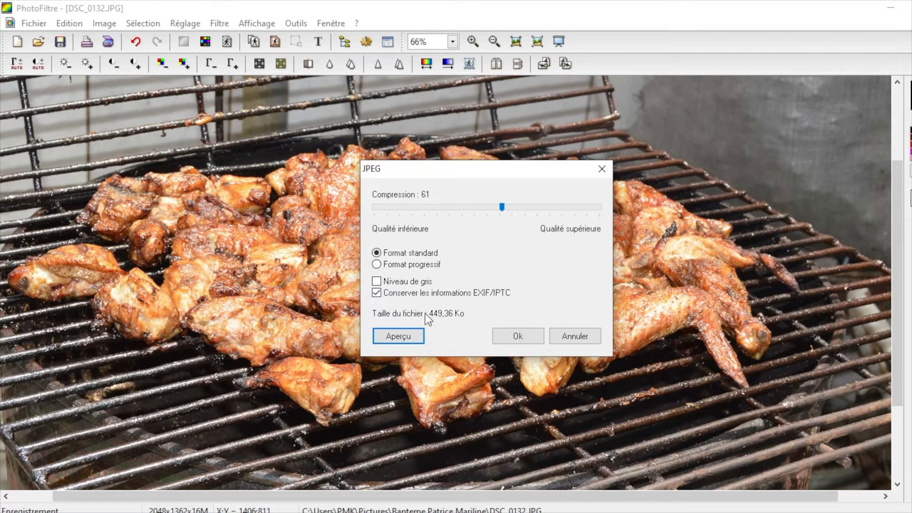
{"action": "left_click", "coordinate": [517, 336]}
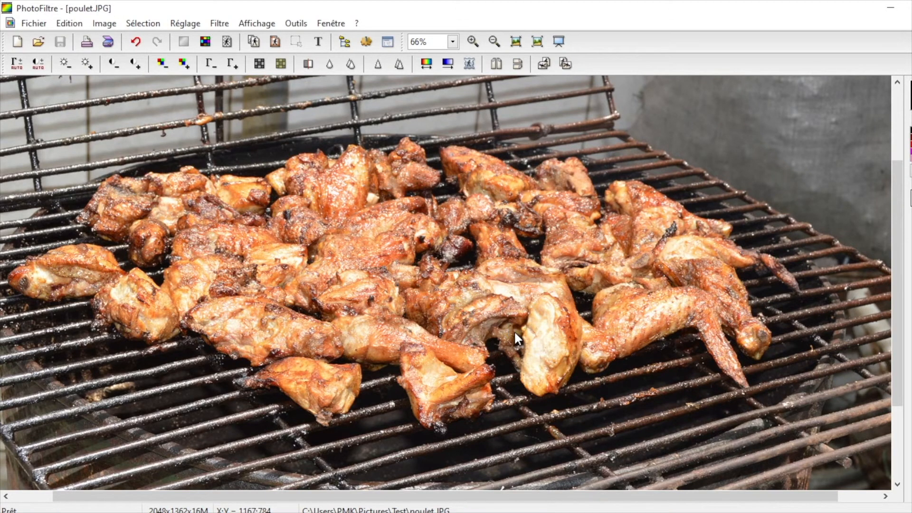
Step: In File Explorer, go to the Test folder inside Images and open poulet in the Photos viewer
{"action": "left_click", "coordinate": [299, 512]}
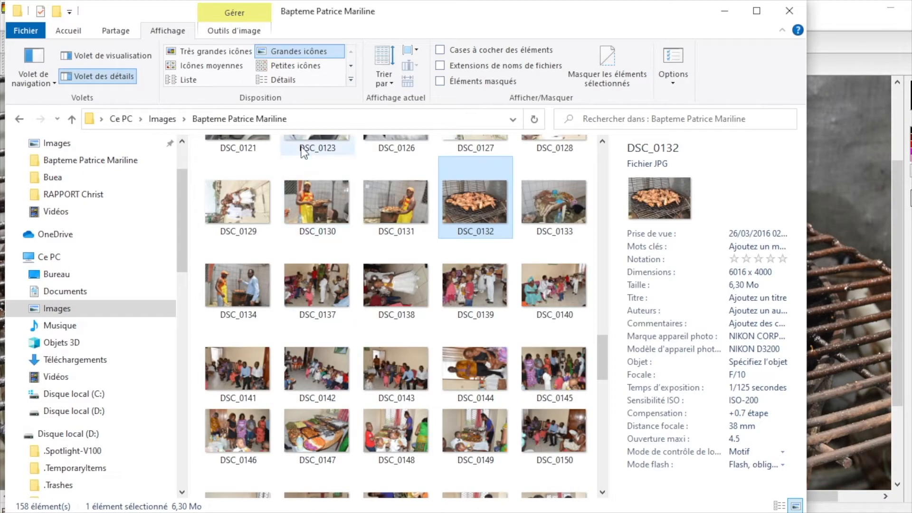
{"action": "left_click", "coordinate": [184, 119]}
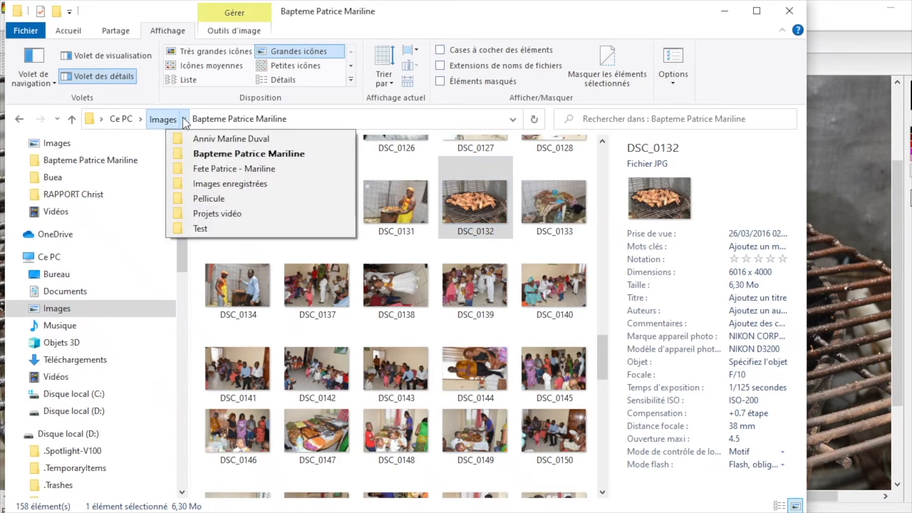
{"action": "left_click", "coordinate": [208, 230]}
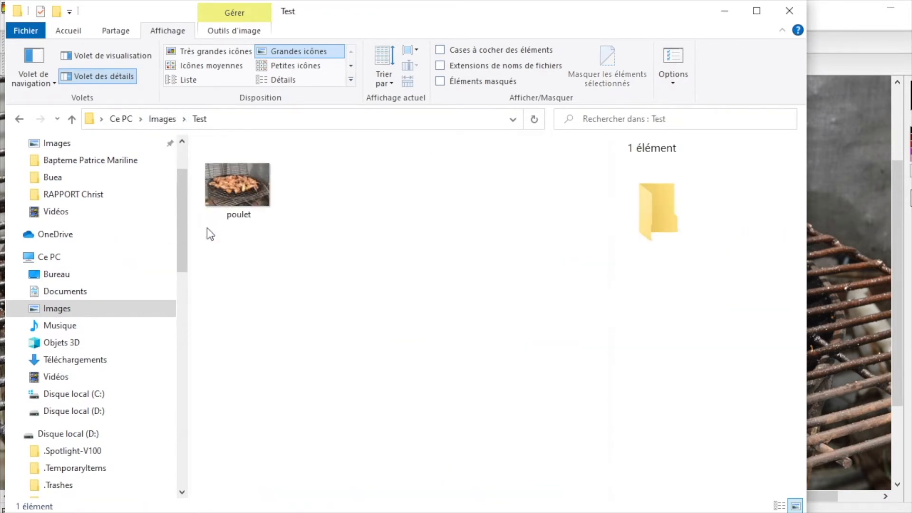
{"action": "left_click", "coordinate": [235, 186]}
{"action": "double_click", "coordinate": [236, 186]}
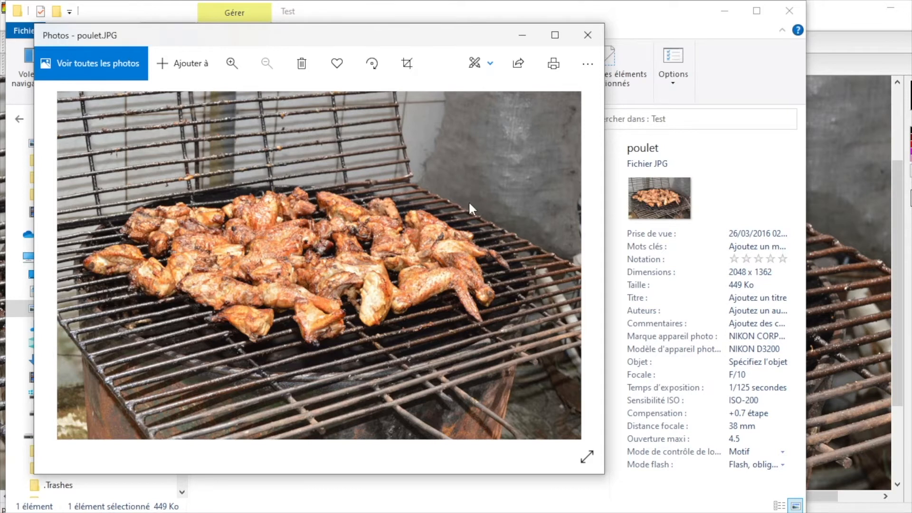
Step: Zoom in on the poulet photo, view it full screen, and return to the windowed view
{"action": "left_click", "coordinate": [232, 62]}
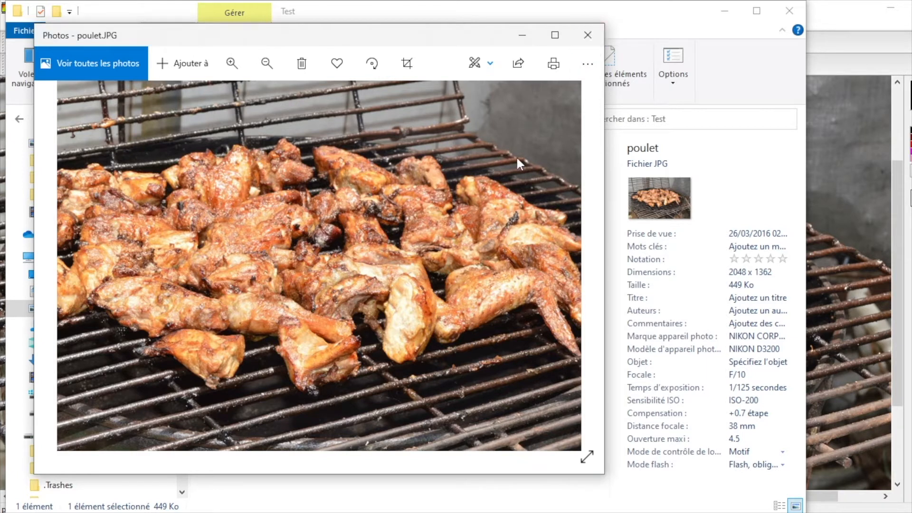
{"action": "left_click", "coordinate": [587, 457]}
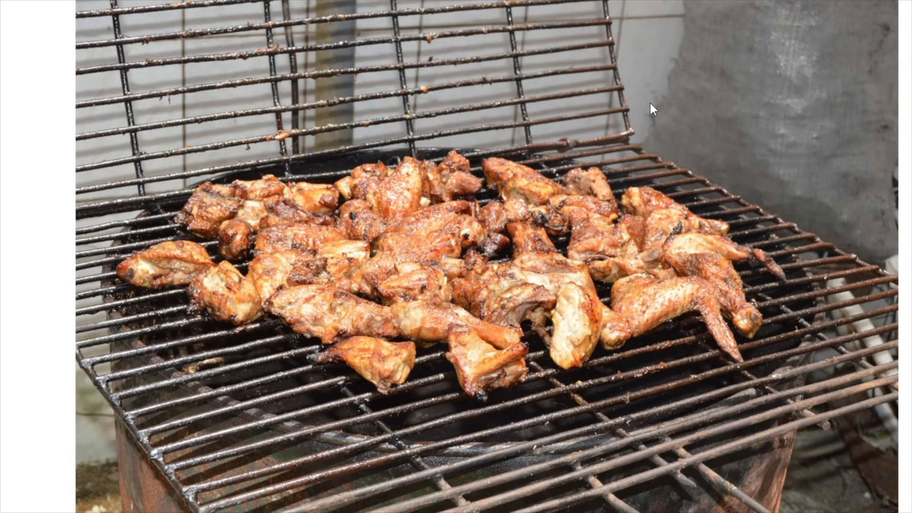
{"action": "key", "text": "Escape"}
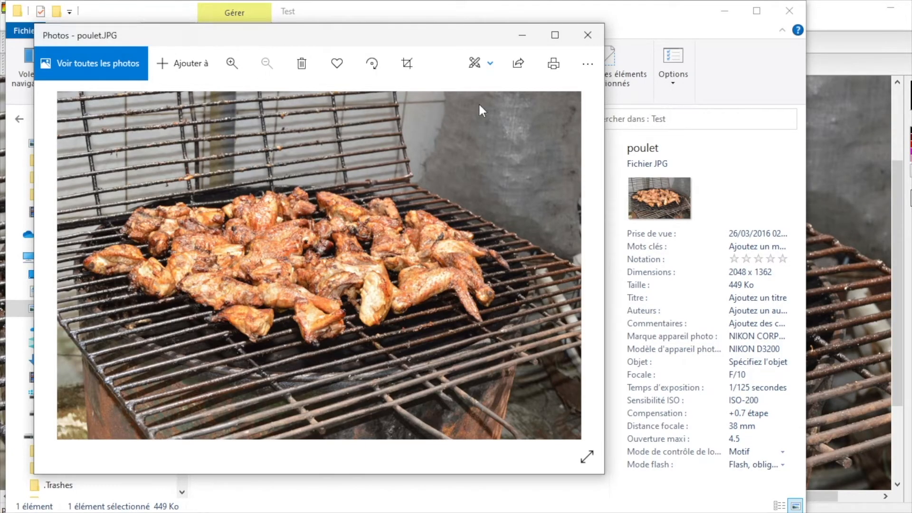
Step: Close the photo viewer, switch to Firefox, and search Google for "dimension 20 pouces" in a new tab
{"action": "left_click", "coordinate": [588, 34]}
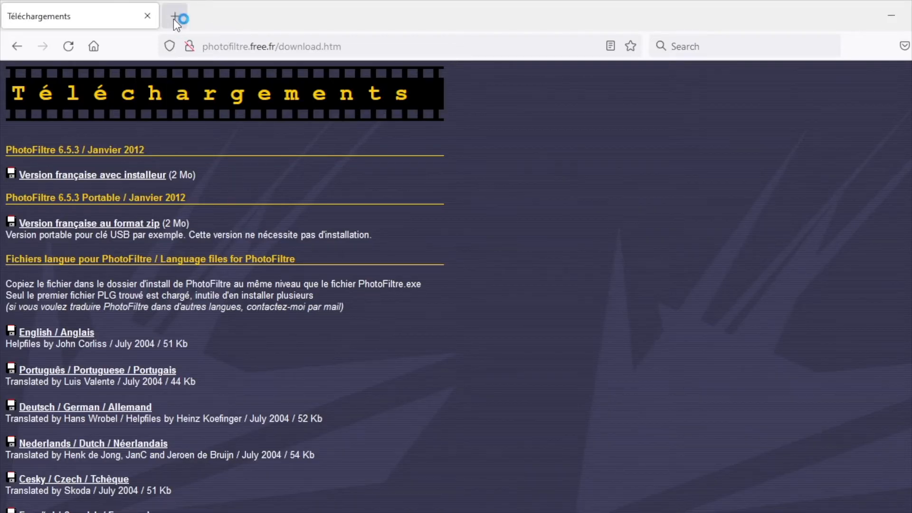
{"action": "left_click", "coordinate": [173, 19]}
{"action": "left_click", "coordinate": [726, 42]}
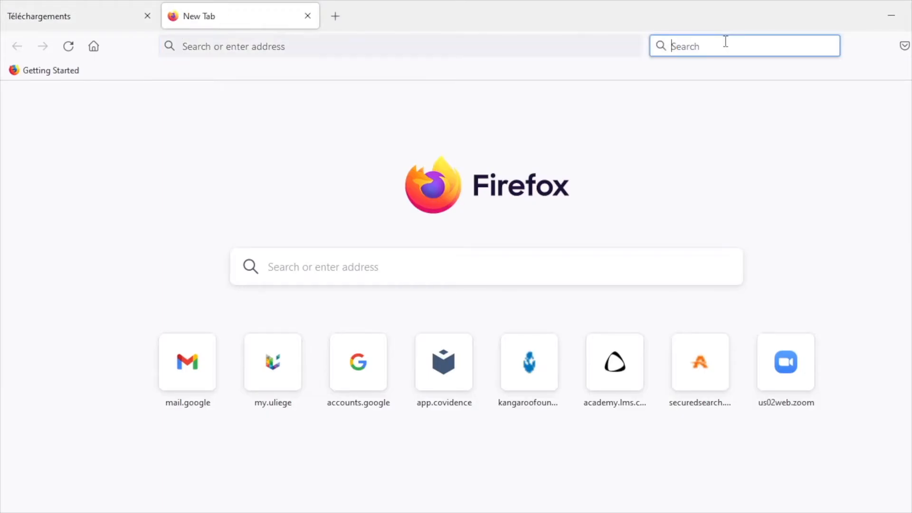
{"action": "type", "text": "di"}
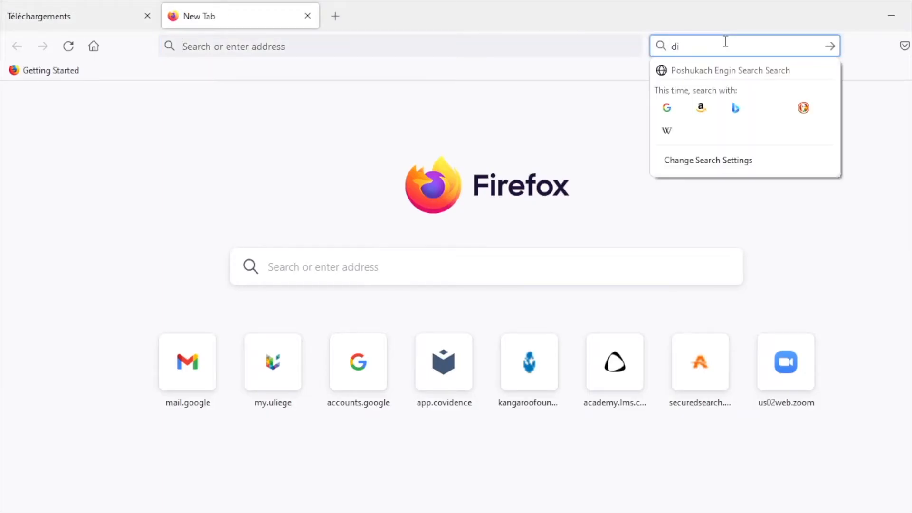
{"action": "type", "text": "mension 20 pouces"}
{"action": "left_click", "coordinate": [665, 132]}
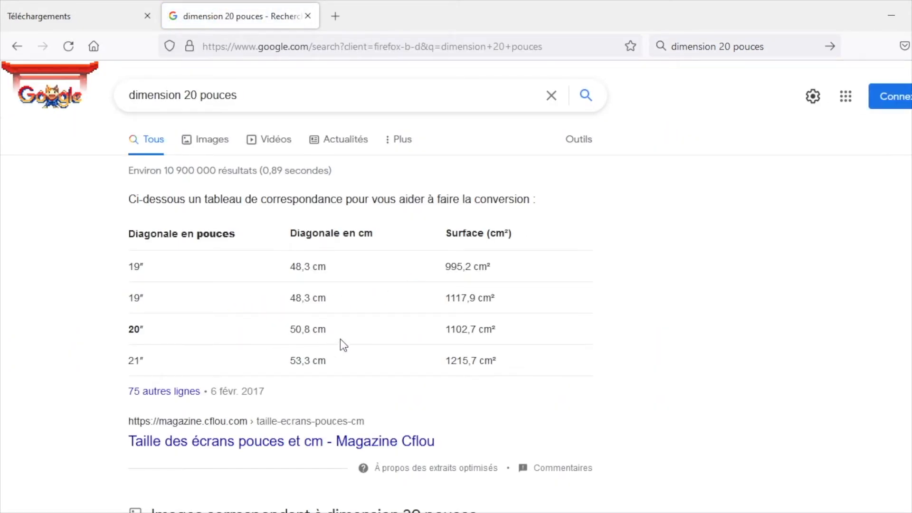
Step: Open the Wikipedia article Définition d'écran and examine its 3:2 resolution table for pixel definitions by screen diagonal
{"action": "left_click", "coordinate": [194, 447]}
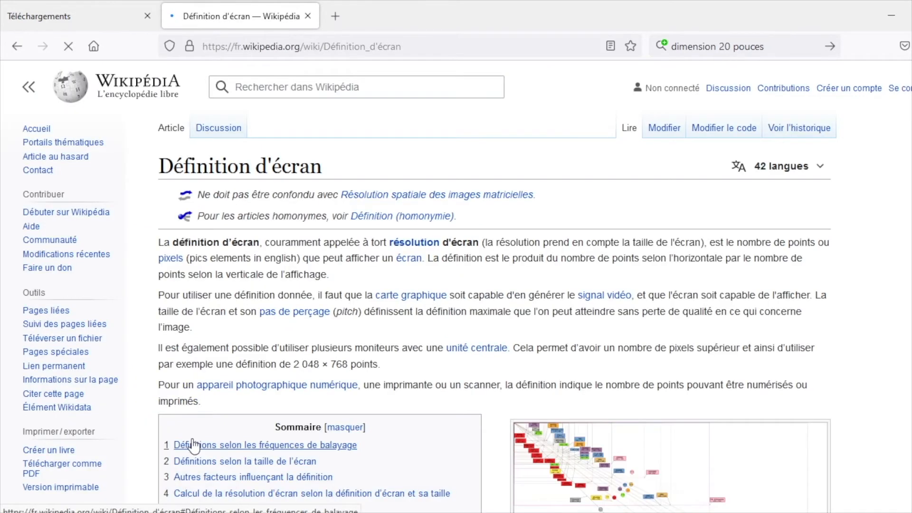
{"action": "scroll", "coordinate": [193, 442], "scroll_direction": "down", "scroll_amount": 5}
{"action": "scroll", "coordinate": [192, 438], "scroll_direction": "down", "scroll_amount": 20}
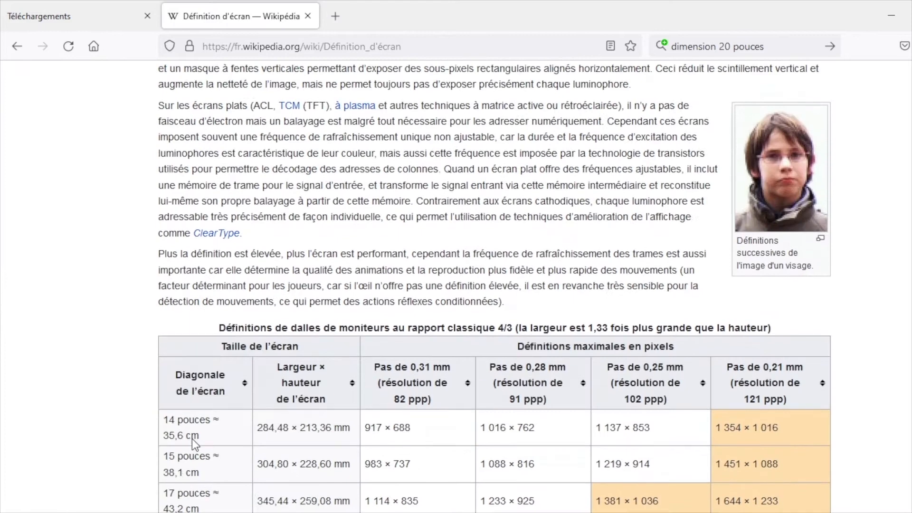
{"action": "scroll", "coordinate": [129, 251], "scroll_direction": "up", "scroll_amount": 15}
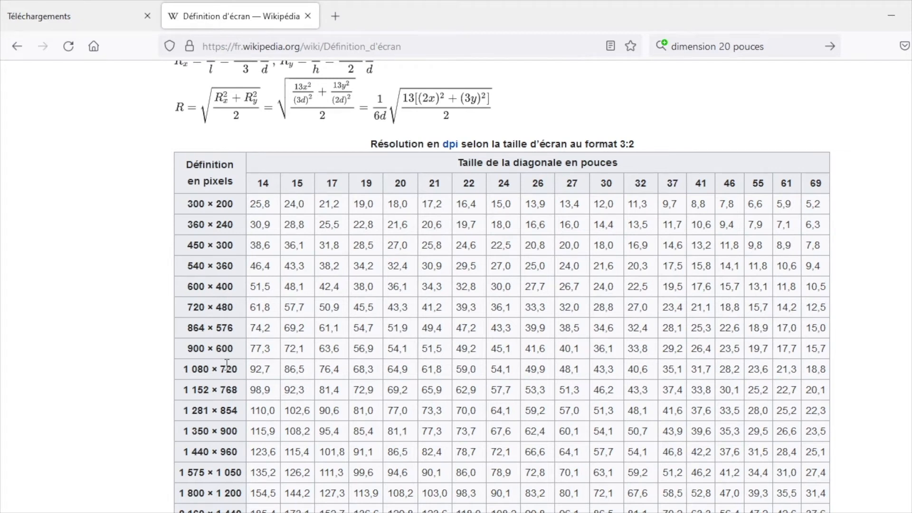
{"action": "scroll", "coordinate": [227, 369], "scroll_direction": "down", "scroll_amount": 2}
{"action": "scroll", "coordinate": [227, 369], "scroll_direction": "down", "scroll_amount": 1}
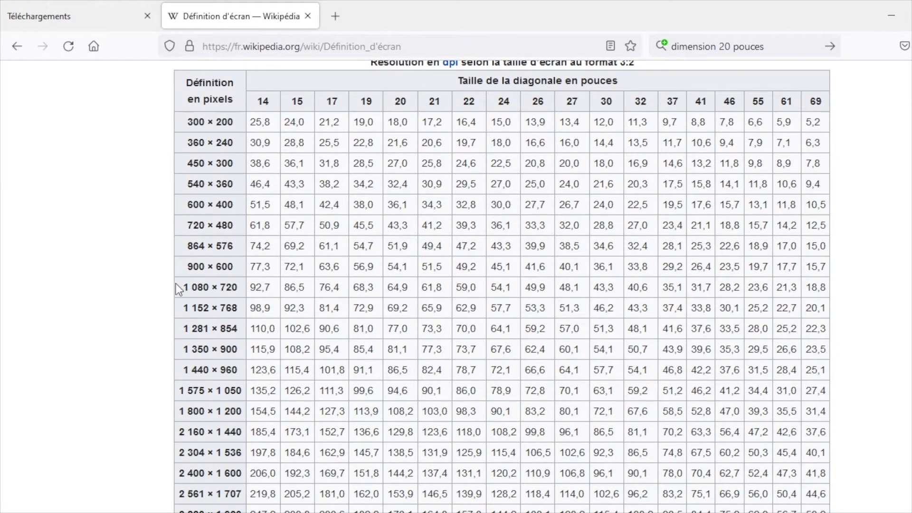
{"action": "scroll", "coordinate": [178, 289], "scroll_direction": "up", "scroll_amount": 1}
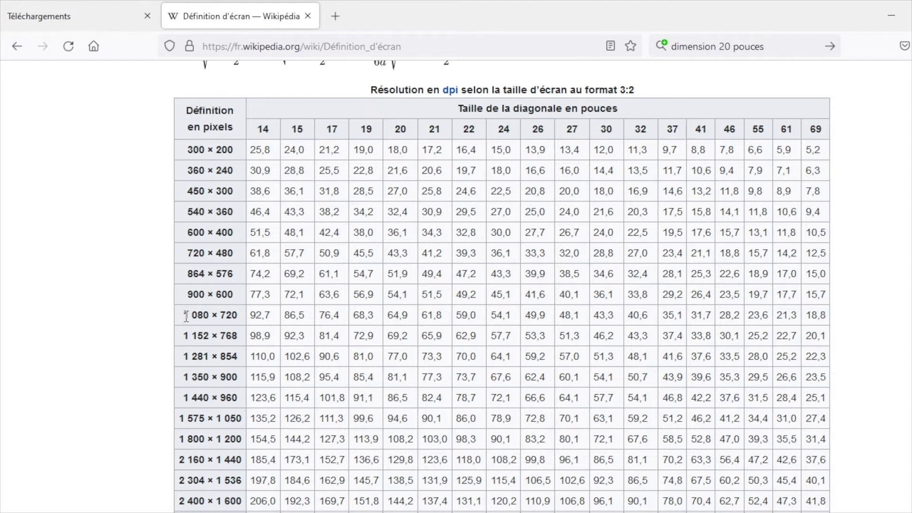
{"action": "left_click_drag", "start_coordinate": [184, 318], "coordinate": [404, 310]}
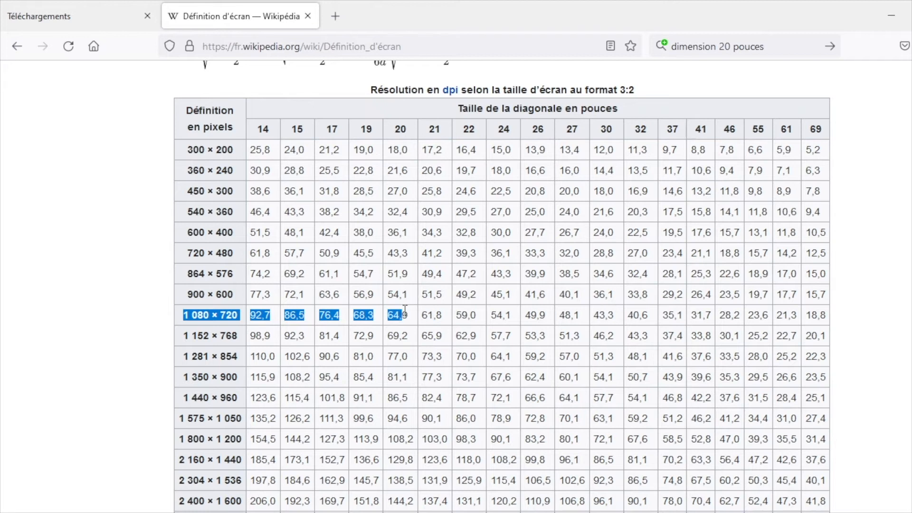
{"action": "left_click", "coordinate": [404, 310]}
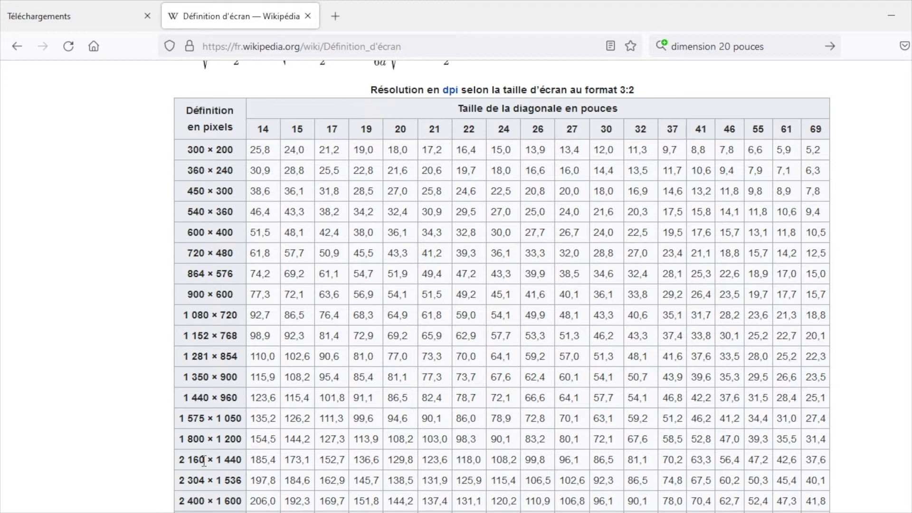
{"action": "scroll", "coordinate": [205, 461], "scroll_direction": "down", "scroll_amount": 2}
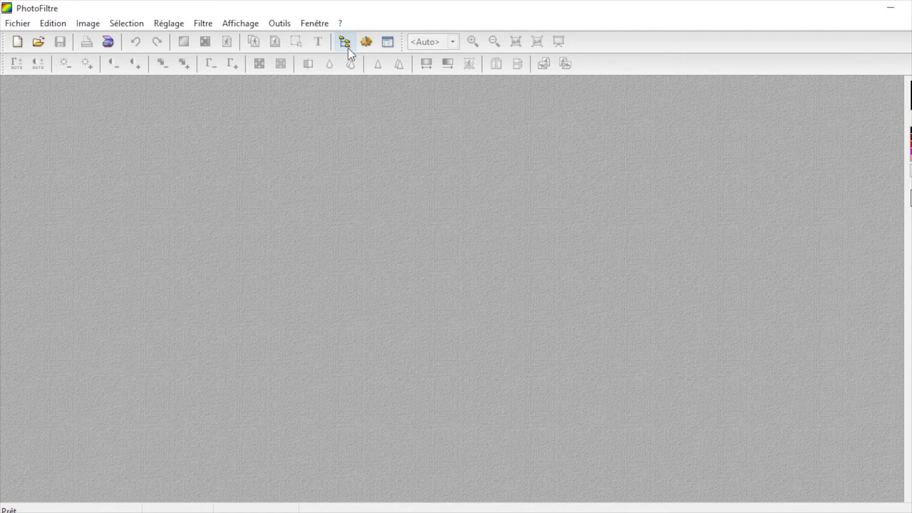
Step: In PhotoFiltre, open the Automatisation tool and confirm the baptism photo folder inside Images as the source folder
{"action": "left_click", "coordinate": [278, 24]}
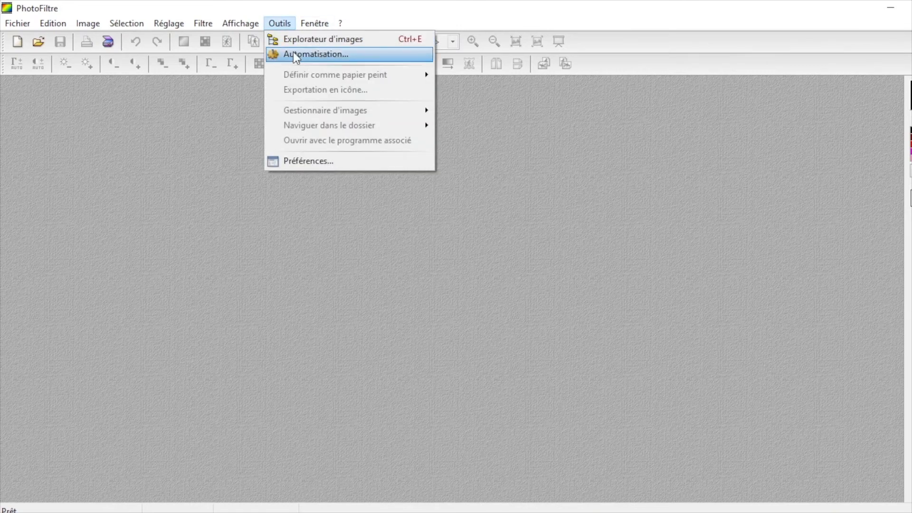
{"action": "left_click", "coordinate": [312, 55]}
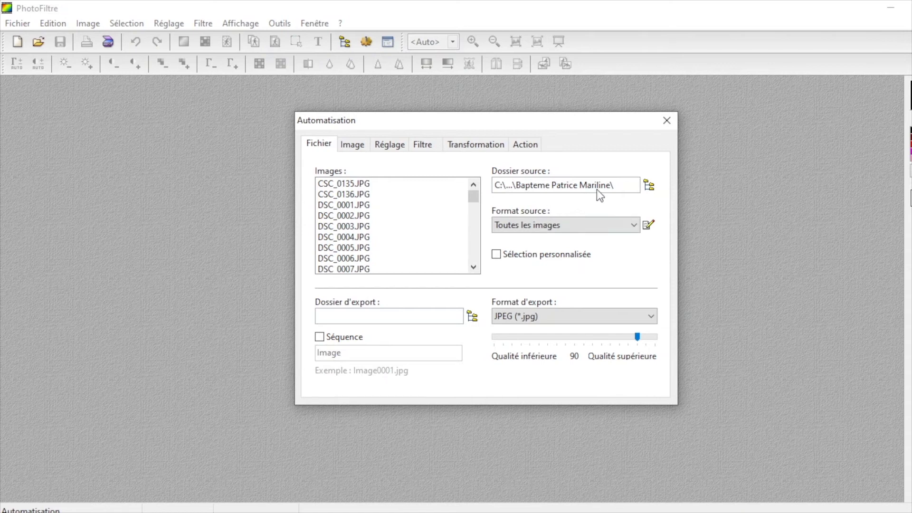
{"action": "left_click", "coordinate": [649, 186]}
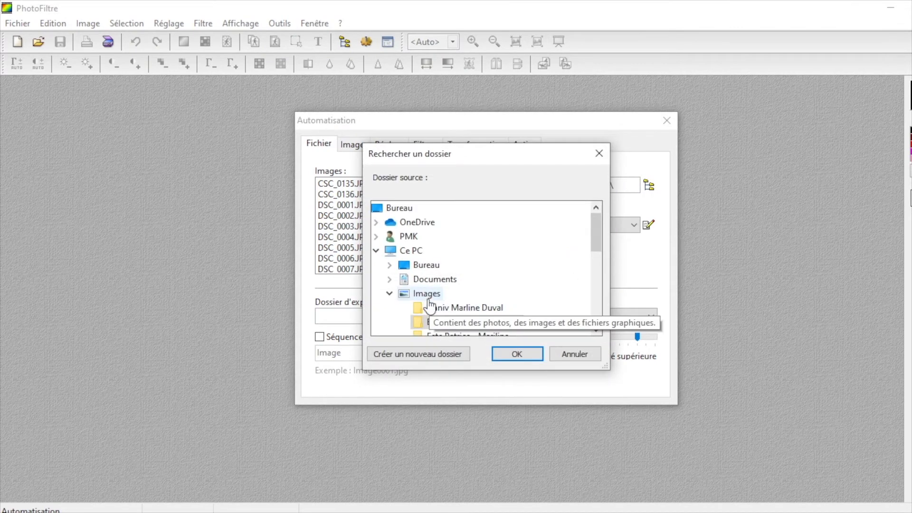
{"action": "left_click_drag", "start_coordinate": [595, 233], "coordinate": [595, 238]}
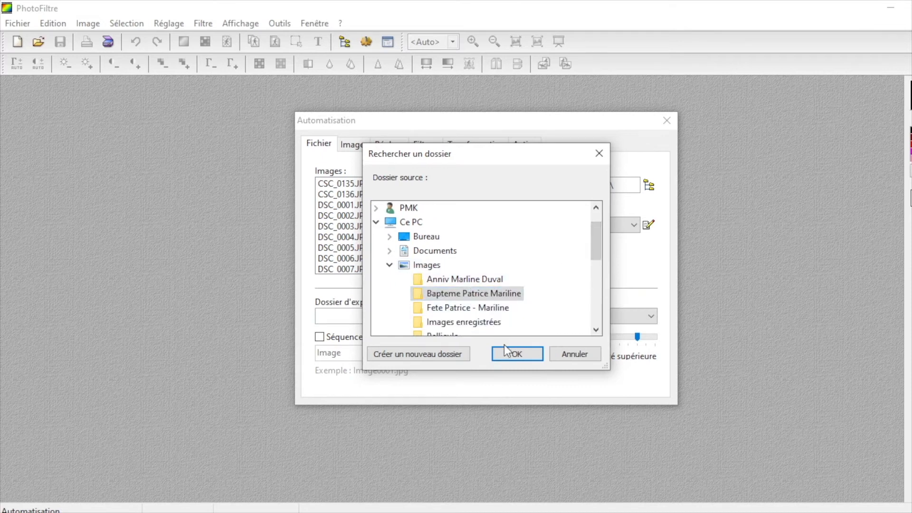
{"action": "left_click", "coordinate": [516, 353]}
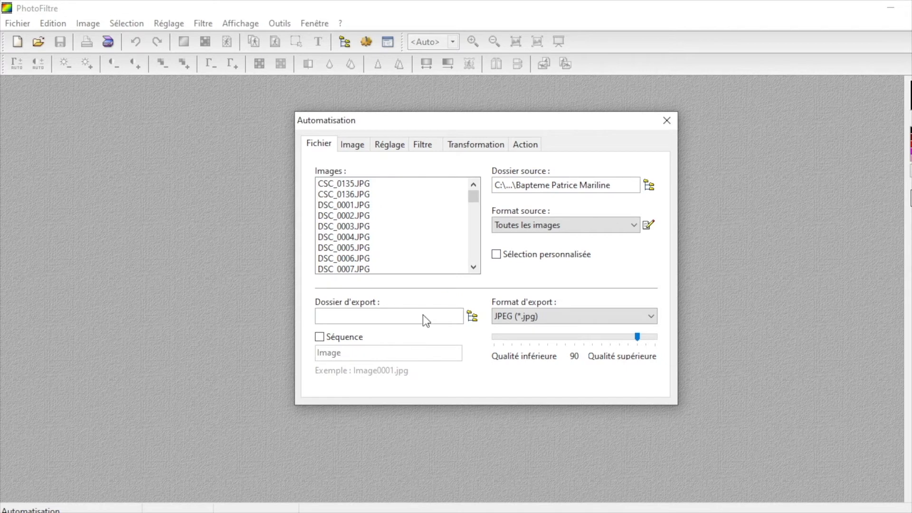
Step: Set the export folder for the batch to the Test folder inside Images
{"action": "left_click", "coordinate": [473, 316]}
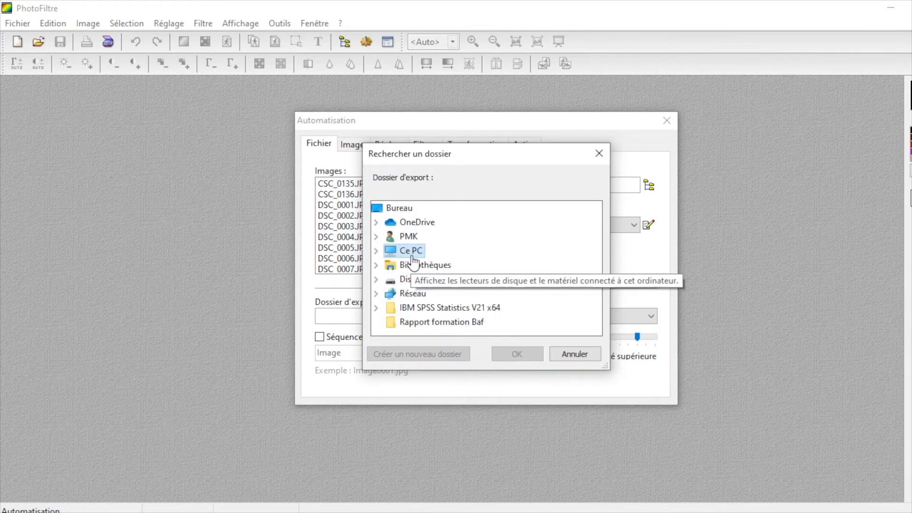
{"action": "left_click", "coordinate": [375, 252]}
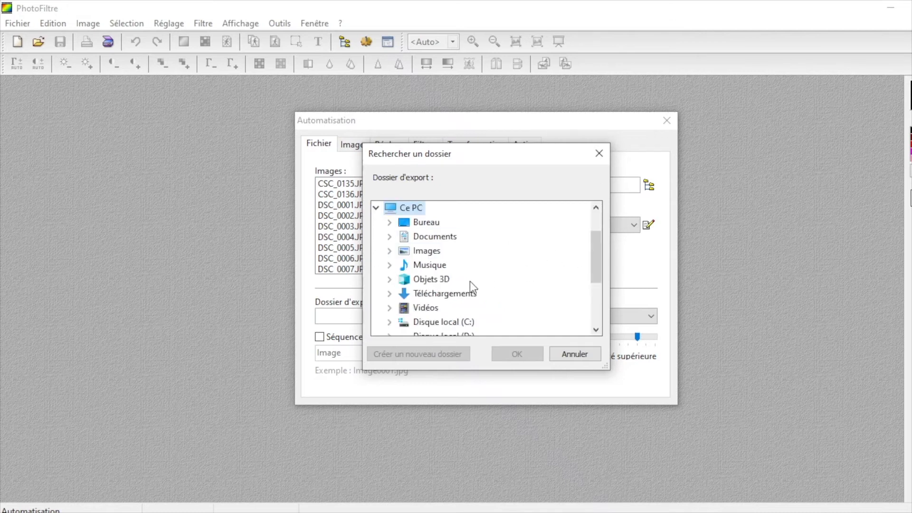
{"action": "left_click", "coordinate": [389, 252]}
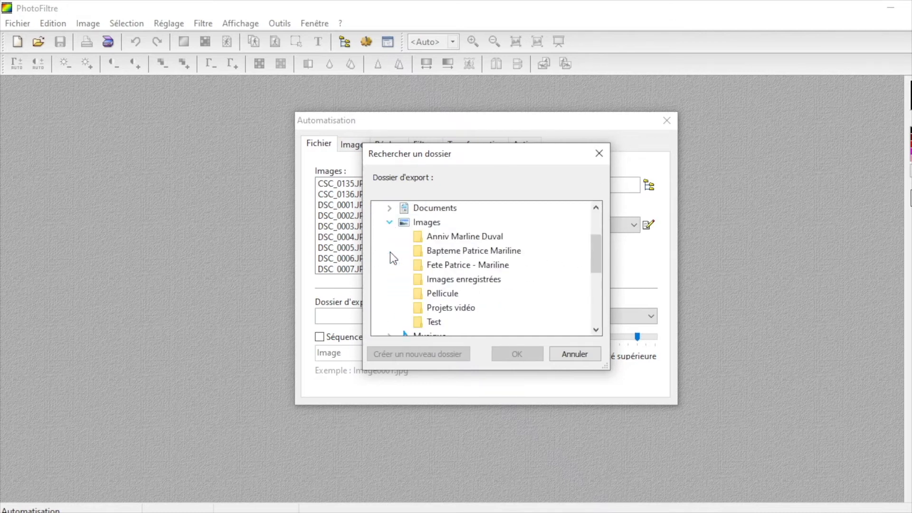
{"action": "left_click", "coordinate": [434, 321]}
{"action": "left_click", "coordinate": [513, 357]}
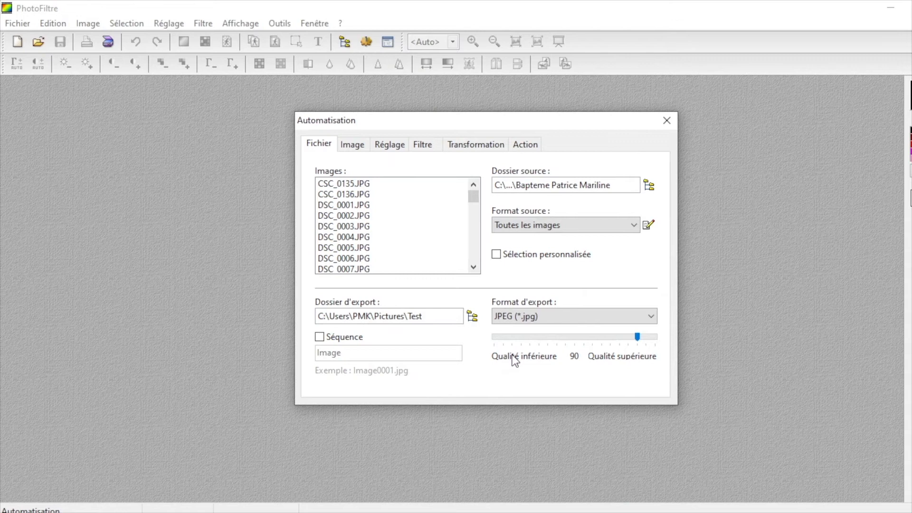
Step: Enable sequence naming with the prefix bapteme_ followed by the two names, each ending in an underscore, and set the JPEG quality to 60
{"action": "left_click", "coordinate": [319, 338]}
{"action": "left_click", "coordinate": [344, 351]}
{"action": "left_click_drag", "start_coordinate": [345, 352], "coordinate": [306, 352]}
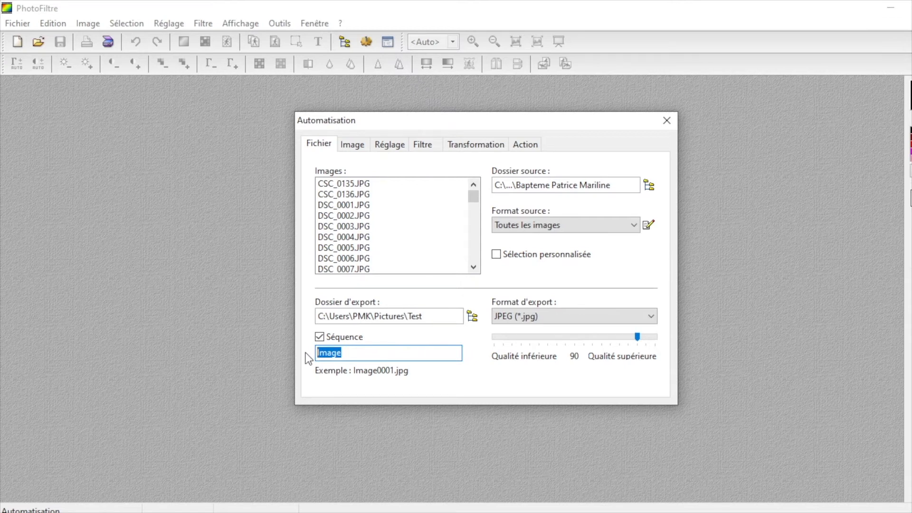
{"action": "type", "text": "bap"}
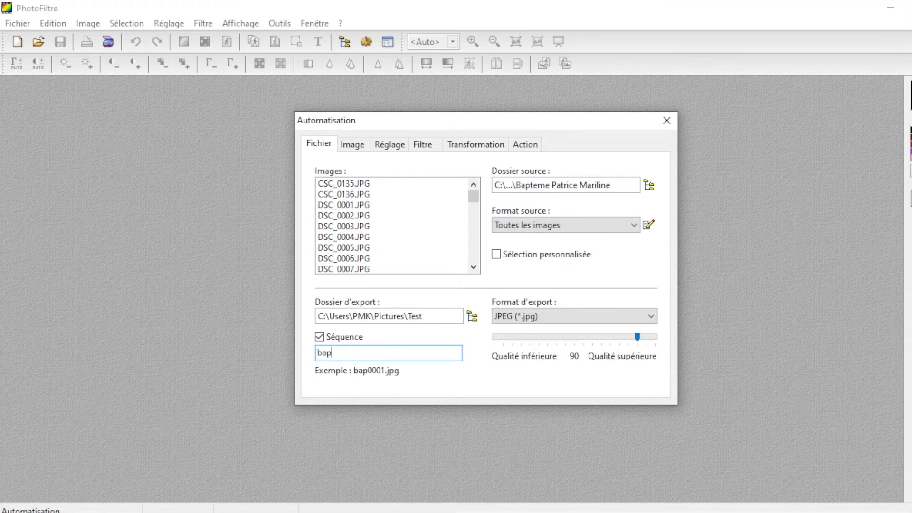
{"action": "type", "text": "teme"}
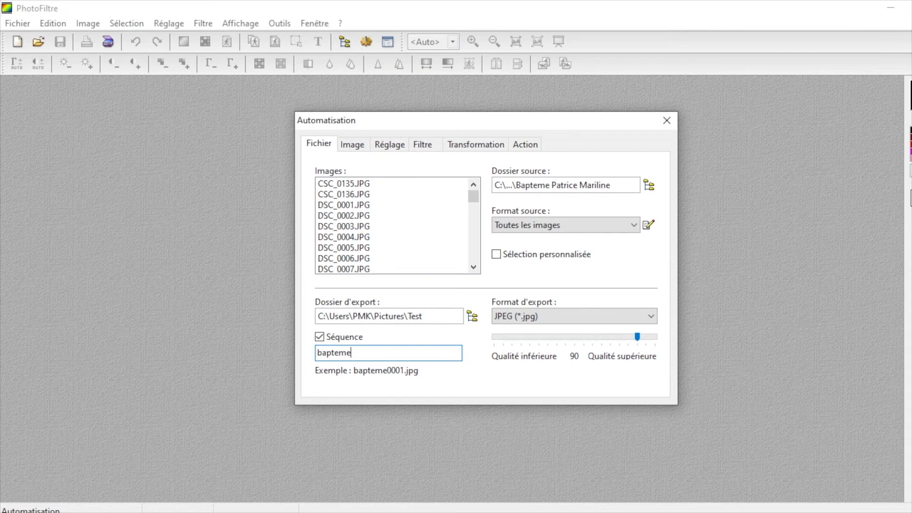
{"action": "type", "text": "_mara,ge"}
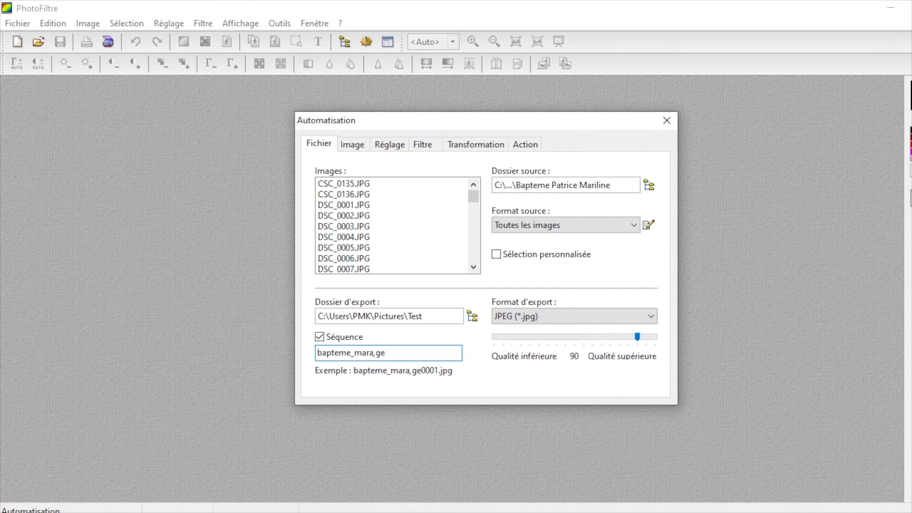
{"action": "key", "text": "BackSpace"}
{"action": "key", "text": "BackSpace"}
{"action": "key", "text": "BackSpace"}
{"action": "type", "text": "nge_mariline_"}
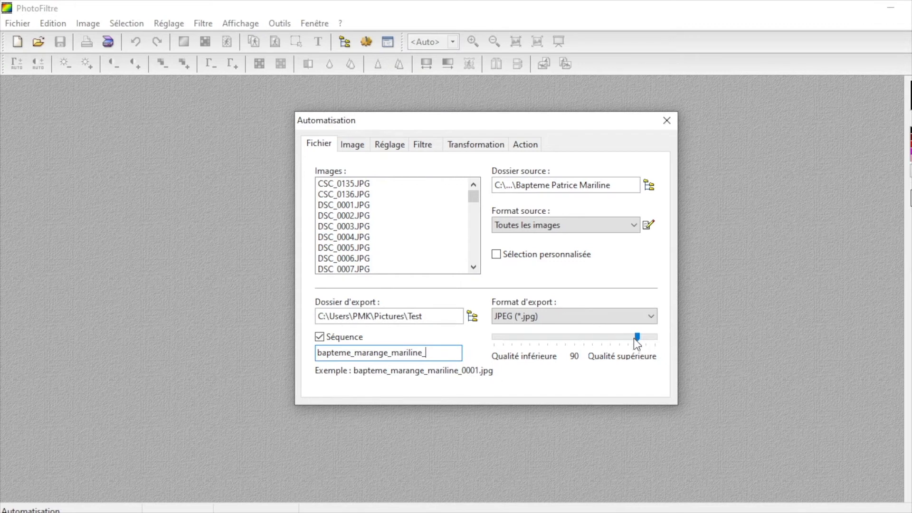
{"action": "left_click_drag", "start_coordinate": [638, 338], "coordinate": [591, 342]}
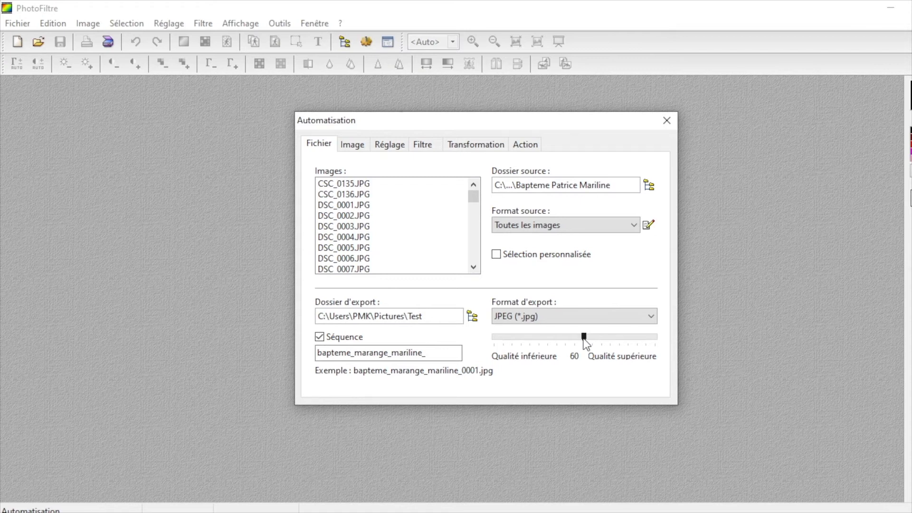
Step: Enable image resizing for the batch and set the size to 1800 by 1200 pixels
{"action": "left_click", "coordinate": [353, 144]}
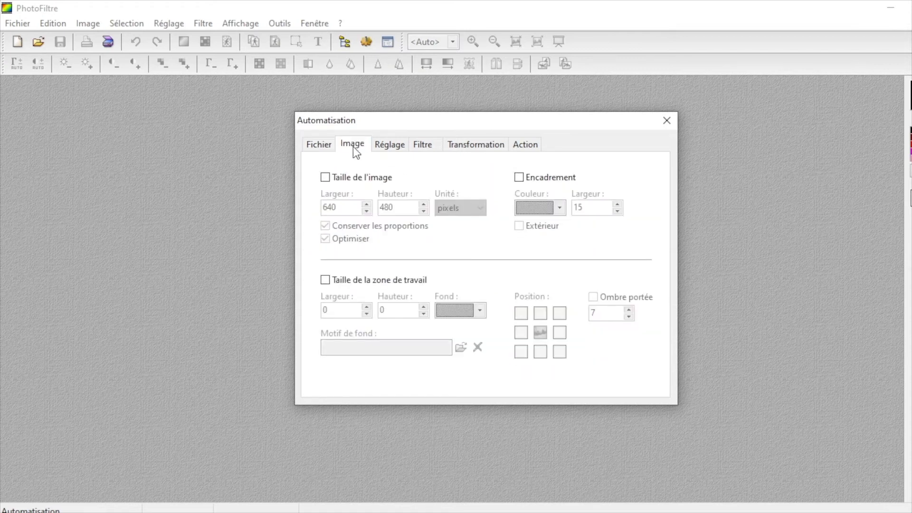
{"action": "left_click", "coordinate": [325, 179]}
{"action": "key", "text": "Tab"}
{"action": "type", "text": "1800"}
{"action": "key", "text": "Tab"}
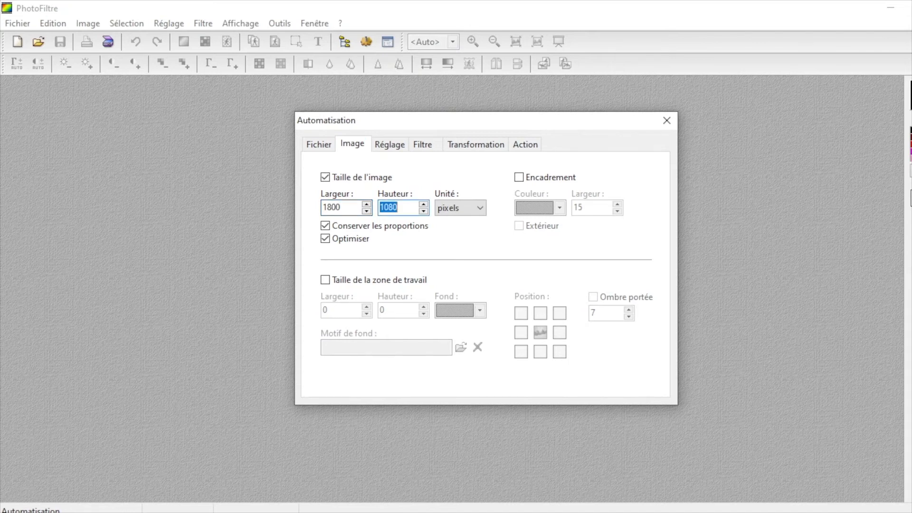
{"action": "type", "text": "1200"}
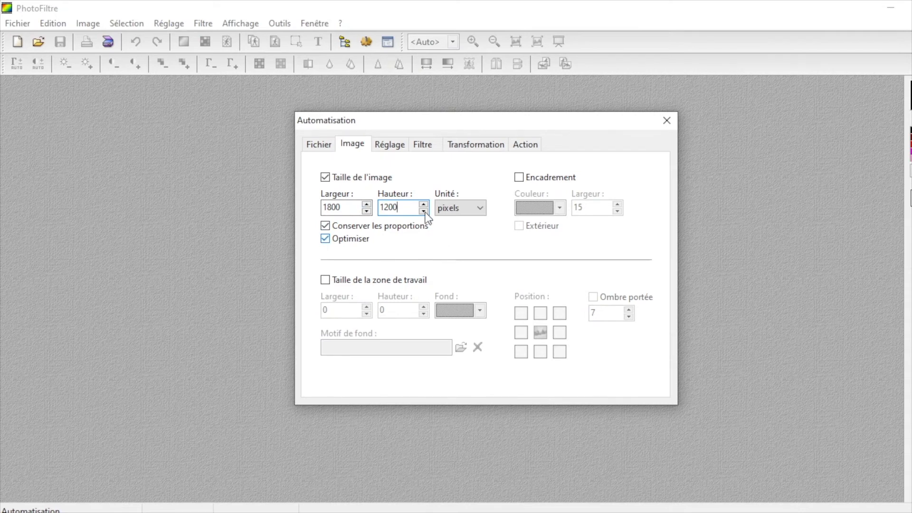
Step: Review the batch's adjustment, filter and transformation options, the action summary, and the image size and file settings
{"action": "left_click", "coordinate": [385, 144]}
{"action": "left_click", "coordinate": [426, 144]}
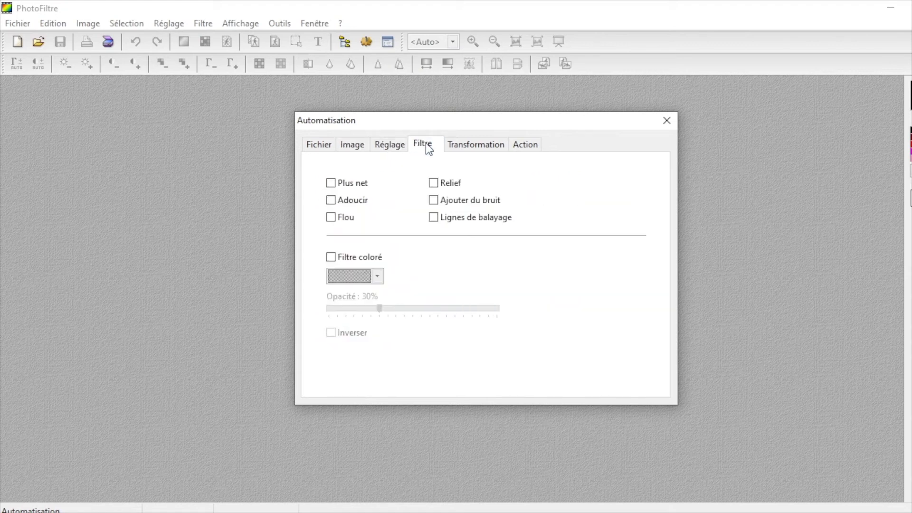
{"action": "left_click", "coordinate": [471, 148]}
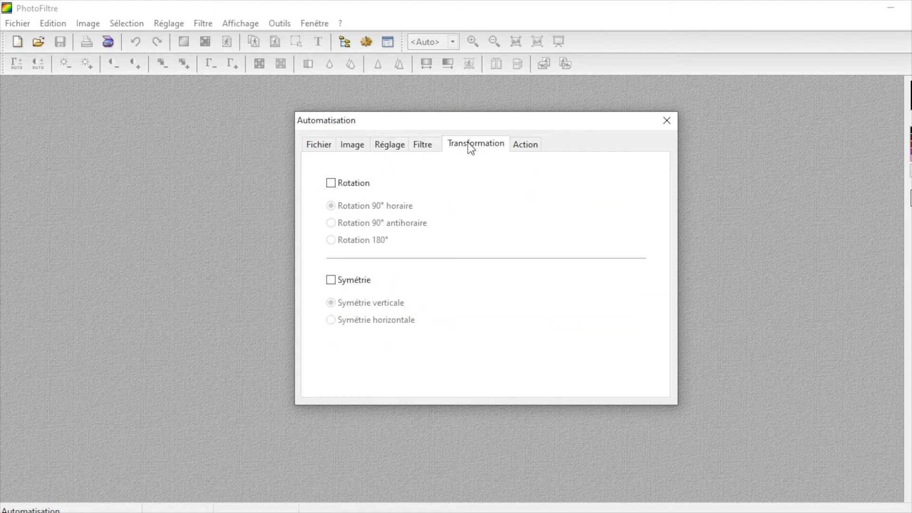
{"action": "left_click", "coordinate": [528, 147]}
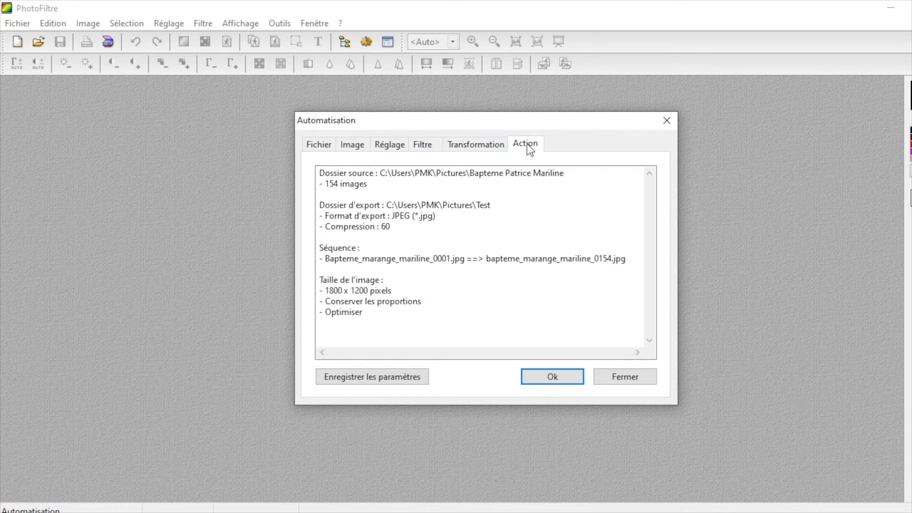
{"action": "left_click", "coordinate": [354, 152]}
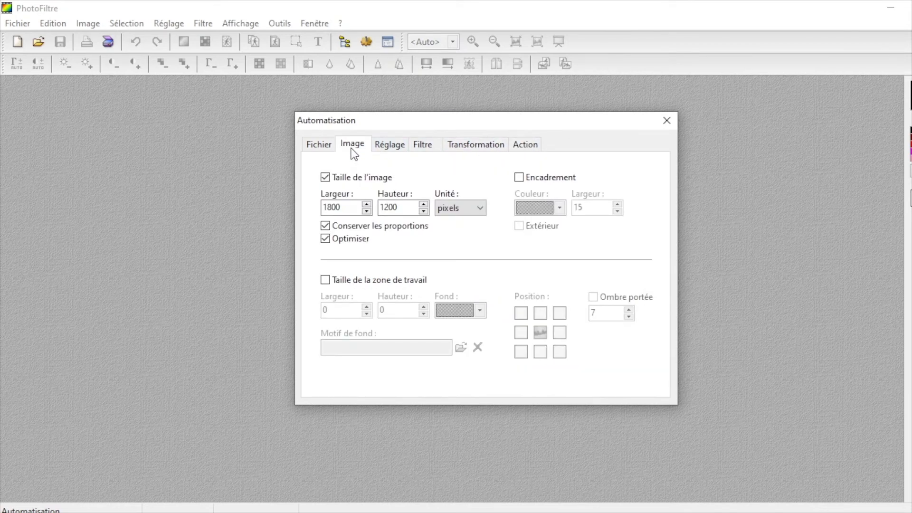
{"action": "left_click", "coordinate": [322, 148]}
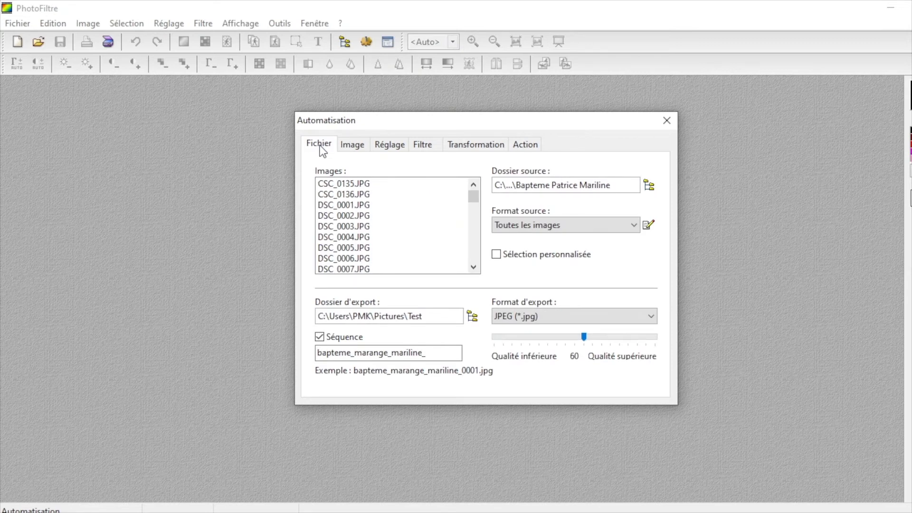
Step: Add a 15-pixel frame in orange (#FF6600) around the batch images
{"action": "left_click", "coordinate": [354, 149]}
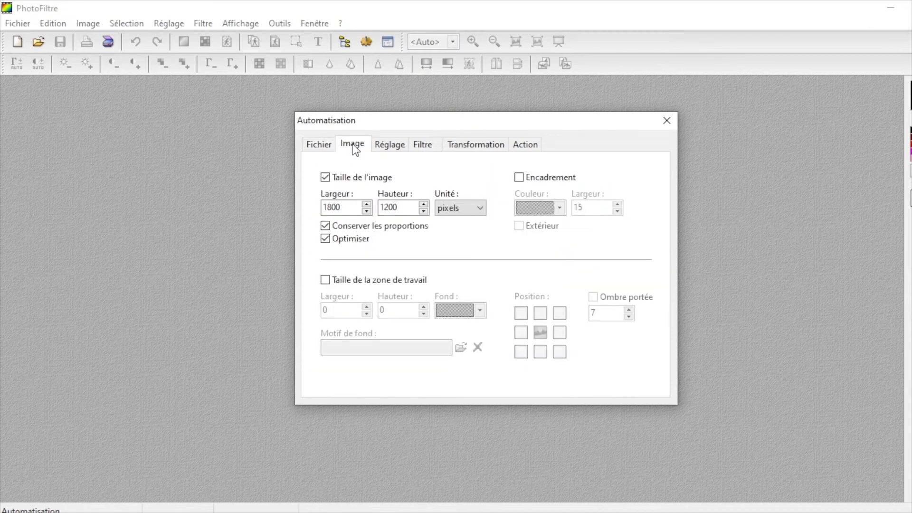
{"action": "left_click", "coordinate": [523, 177]}
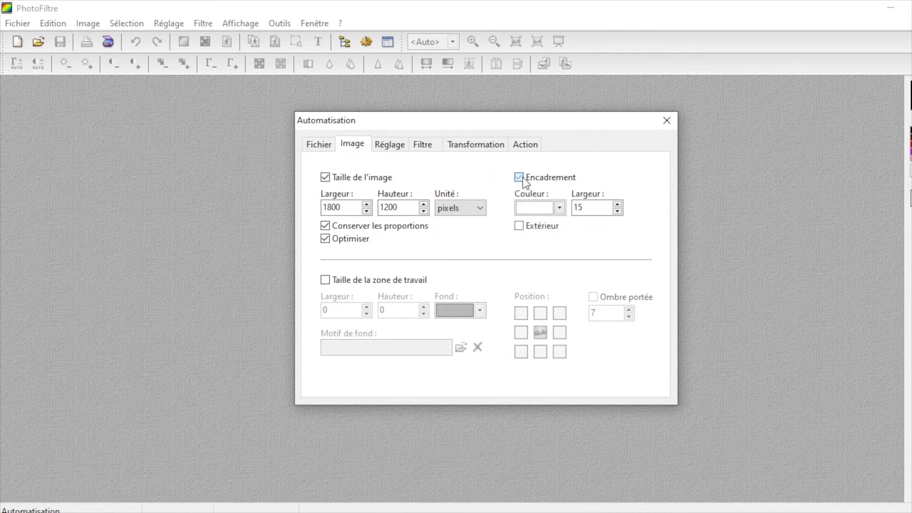
{"action": "left_click", "coordinate": [562, 206]}
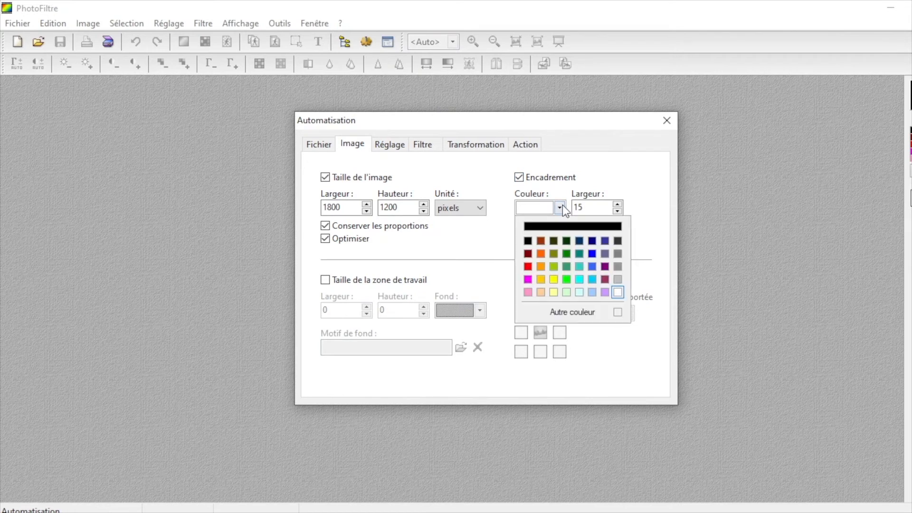
{"action": "left_click", "coordinate": [539, 254]}
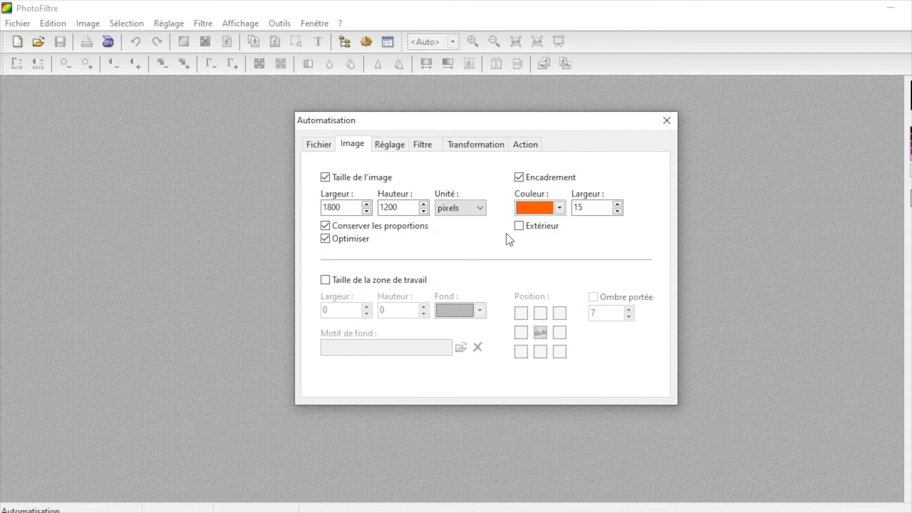
Step: Save the current batch settings and run the automation on the whole source folder
{"action": "left_click", "coordinate": [525, 145]}
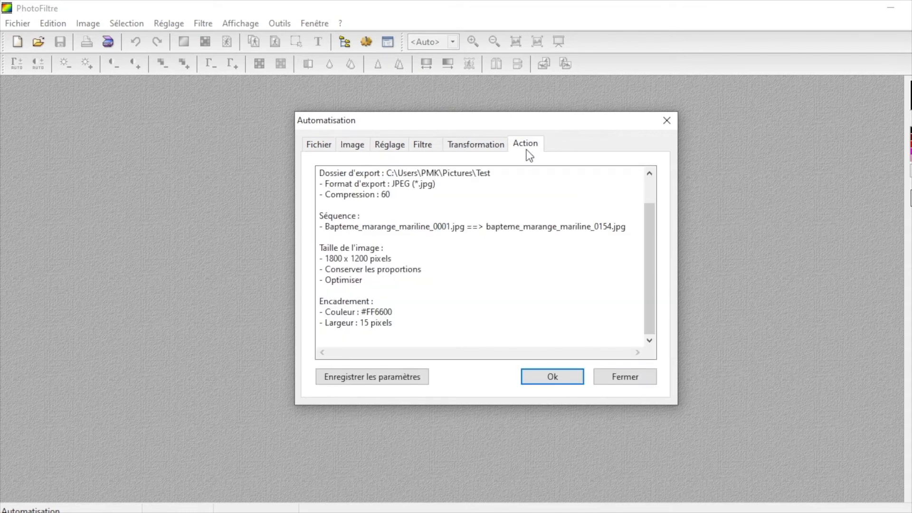
{"action": "left_click", "coordinate": [389, 378]}
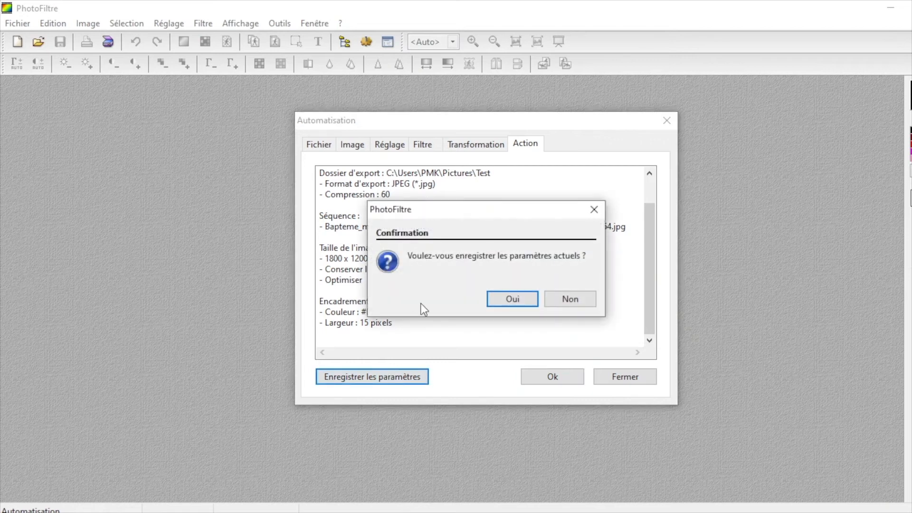
{"action": "left_click", "coordinate": [513, 299]}
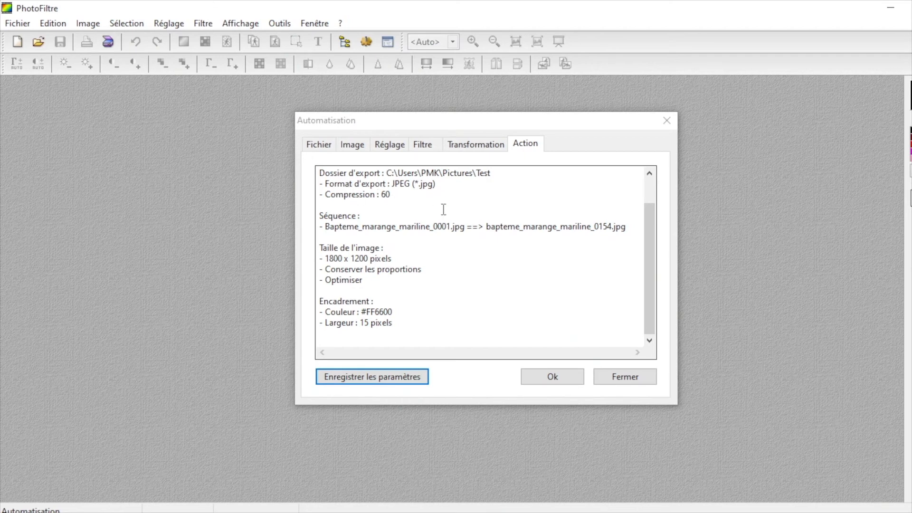
{"action": "left_click", "coordinate": [553, 377]}
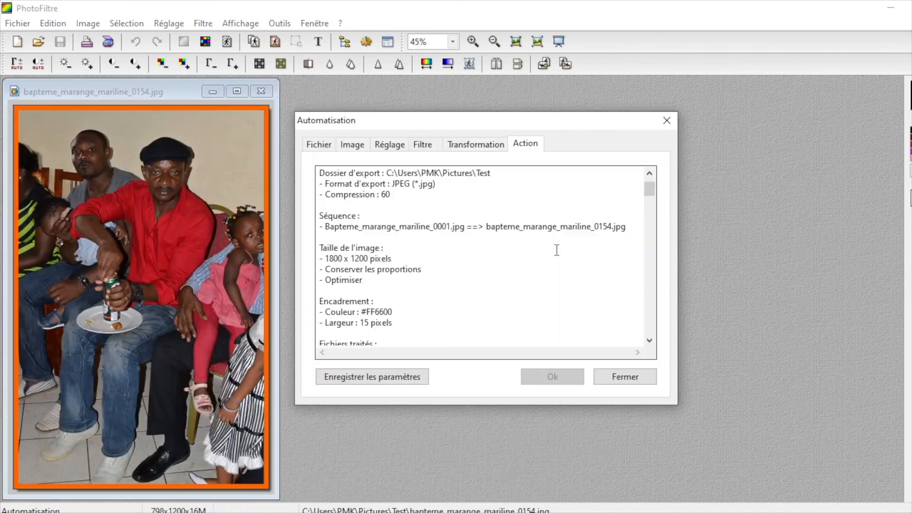
Step: Close the Automation dialog and the last exported image, and minimize PhotoFiltre and the browser to reach the desktop
{"action": "left_click", "coordinate": [261, 92]}
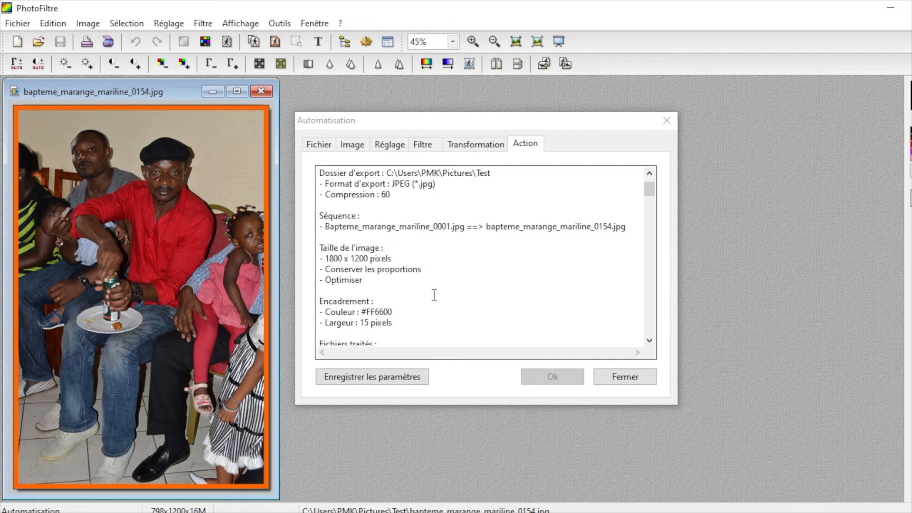
{"action": "left_click", "coordinate": [621, 377]}
{"action": "left_click", "coordinate": [261, 91]}
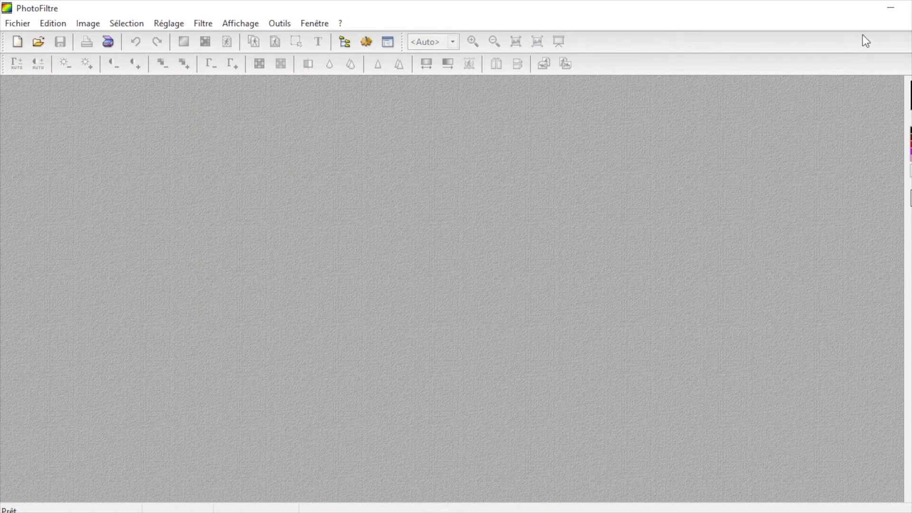
{"action": "left_click", "coordinate": [911, 8]}
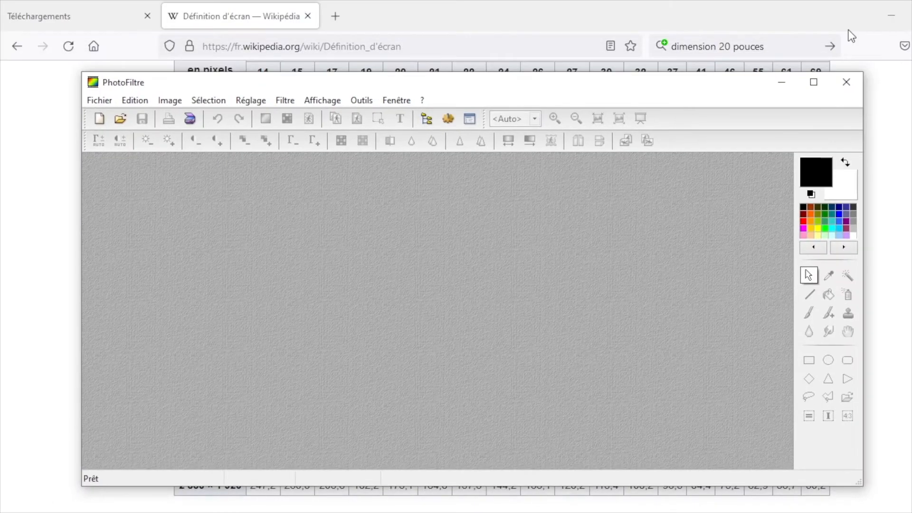
{"action": "left_click", "coordinate": [779, 85]}
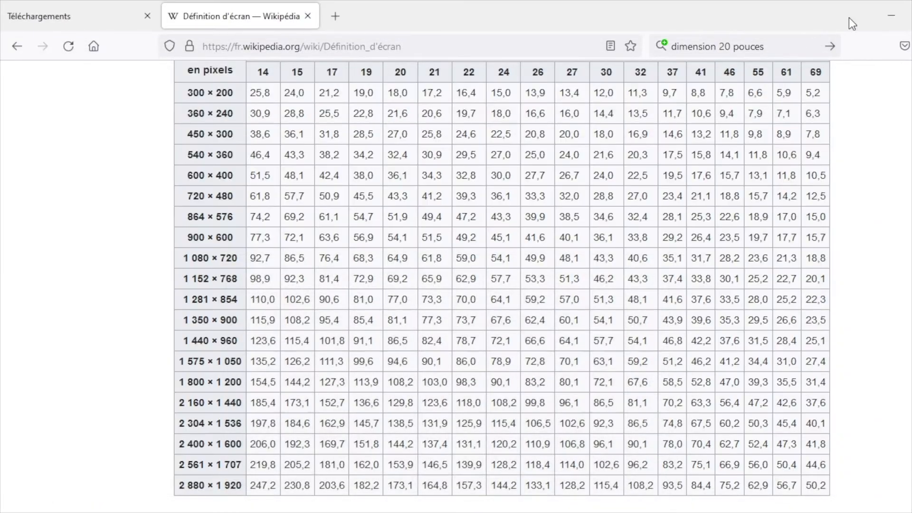
{"action": "left_click", "coordinate": [892, 16]}
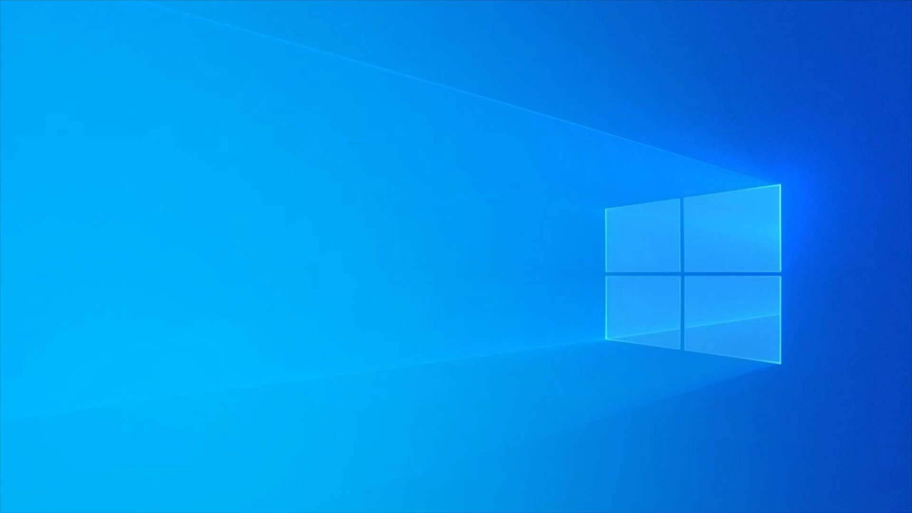
Step: Switch to File Explorer's Images folder and check the size and file count of the original baptism photo folder
{"action": "left_click", "coordinate": [303, 510]}
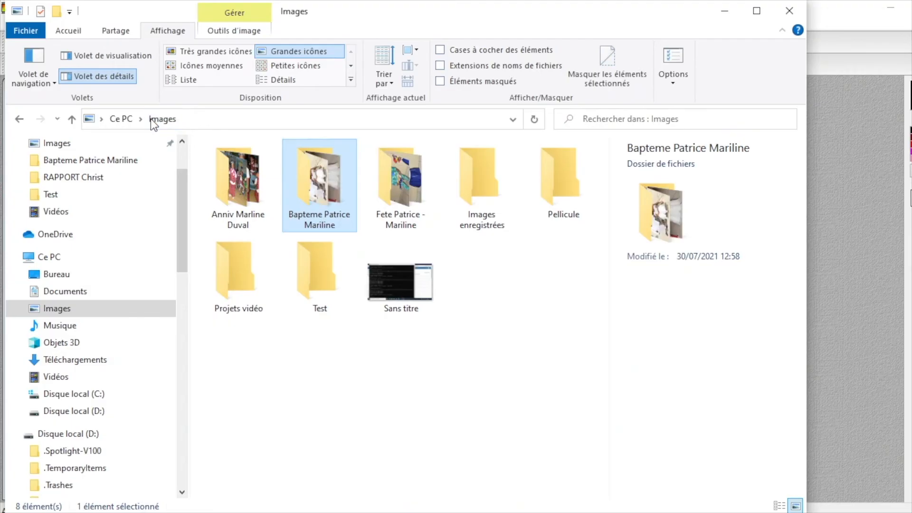
{"action": "left_click", "coordinate": [282, 359]}
{"action": "right_click", "coordinate": [325, 178]}
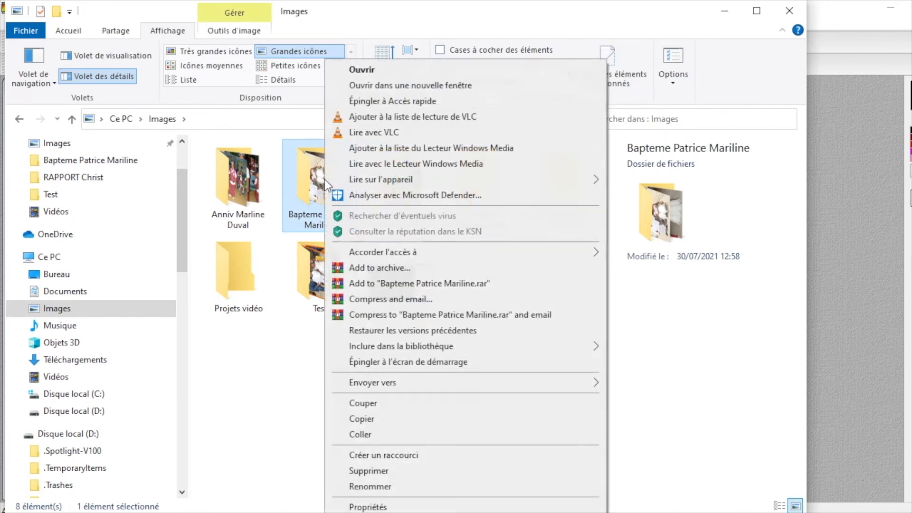
{"action": "left_click", "coordinate": [360, 507]}
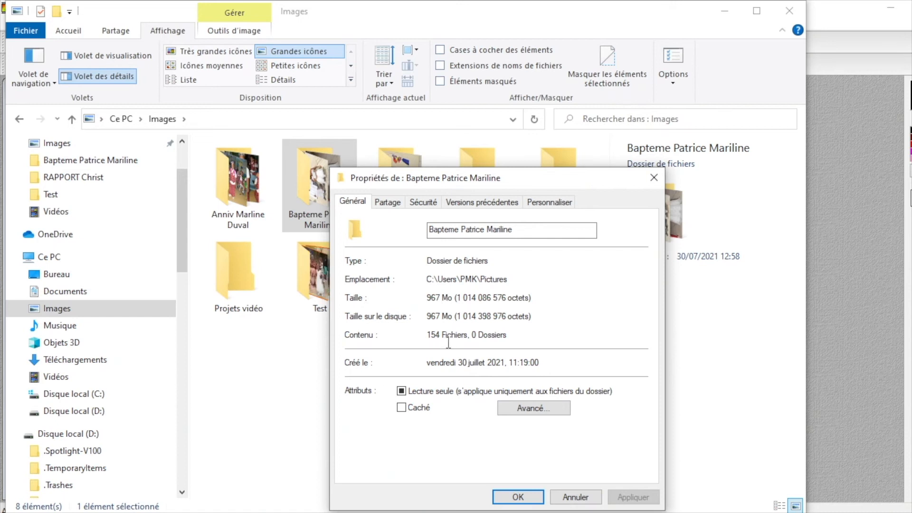
{"action": "left_click", "coordinate": [526, 499]}
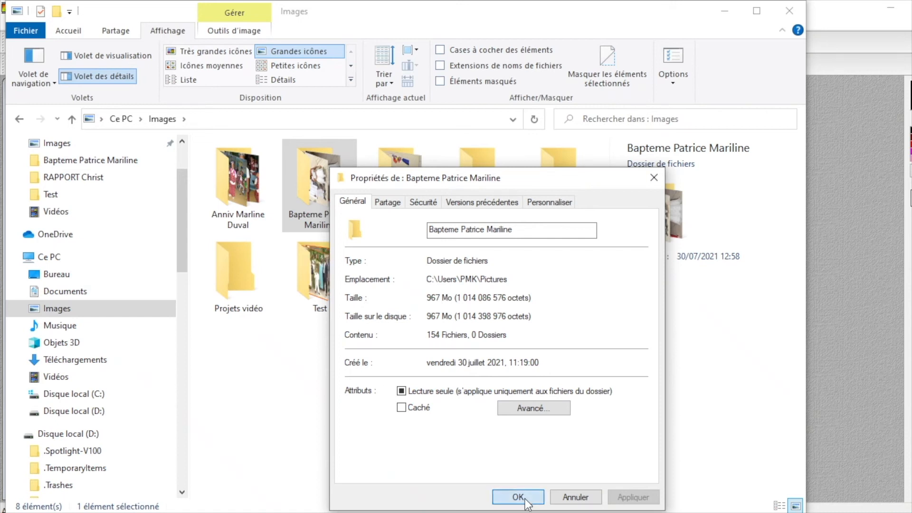
Step: Check the size and file count of the exported Test folder in its properties
{"action": "left_click", "coordinate": [321, 281]}
{"action": "right_click", "coordinate": [320, 281]}
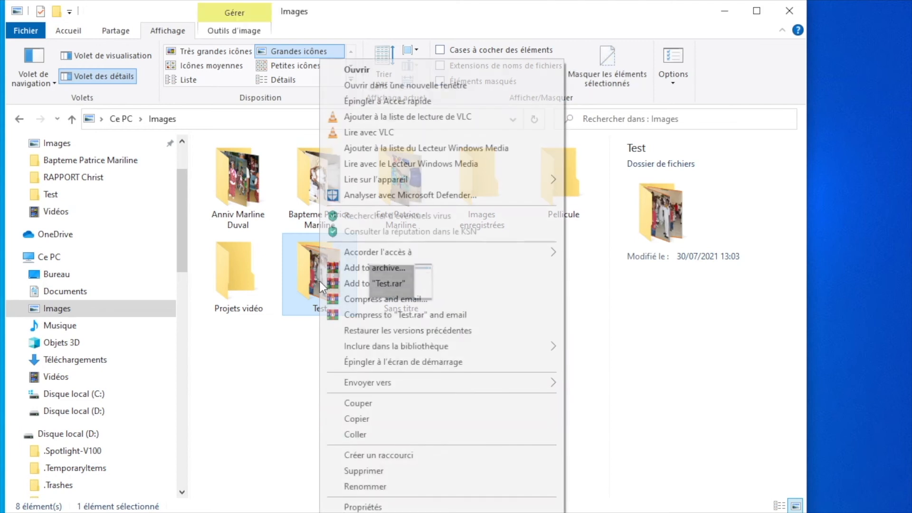
{"action": "left_click", "coordinate": [351, 506]}
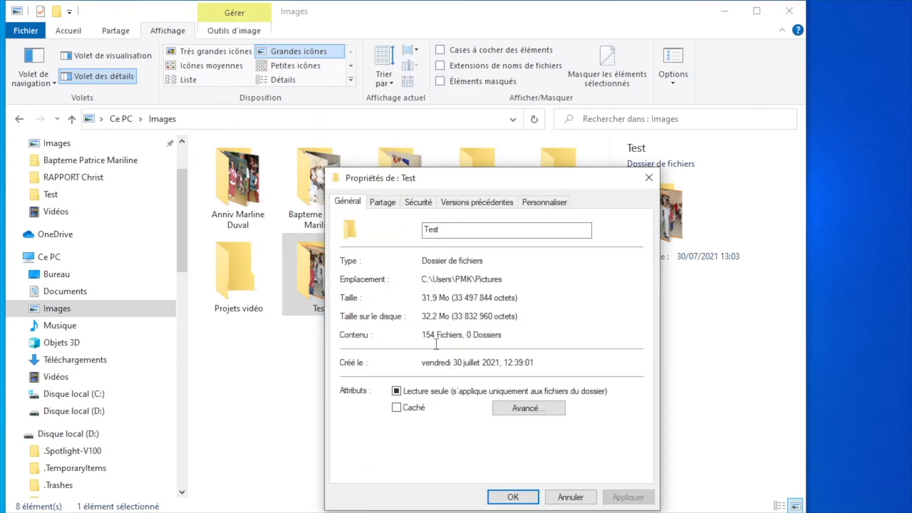
{"action": "left_click", "coordinate": [649, 179]}
{"action": "left_click", "coordinate": [342, 348]}
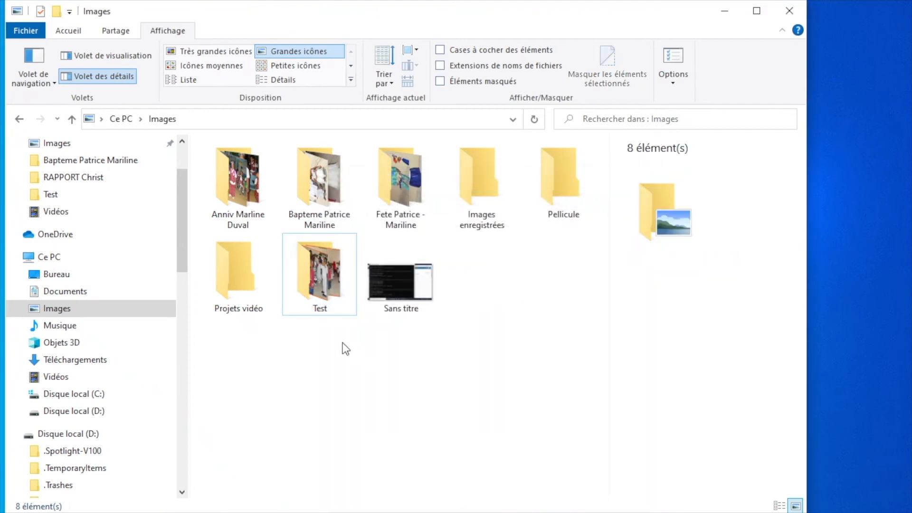
Step: Open the Test folder, browse the exported photos and inspect the details of photo 0094 of the grilled meat
{"action": "double_click", "coordinate": [304, 269]}
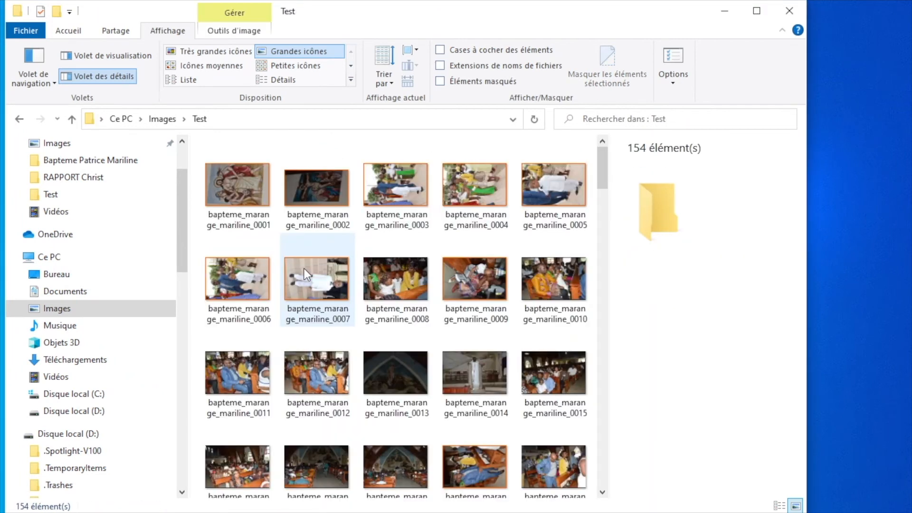
{"action": "scroll", "coordinate": [305, 270], "scroll_direction": "down", "scroll_amount": 15}
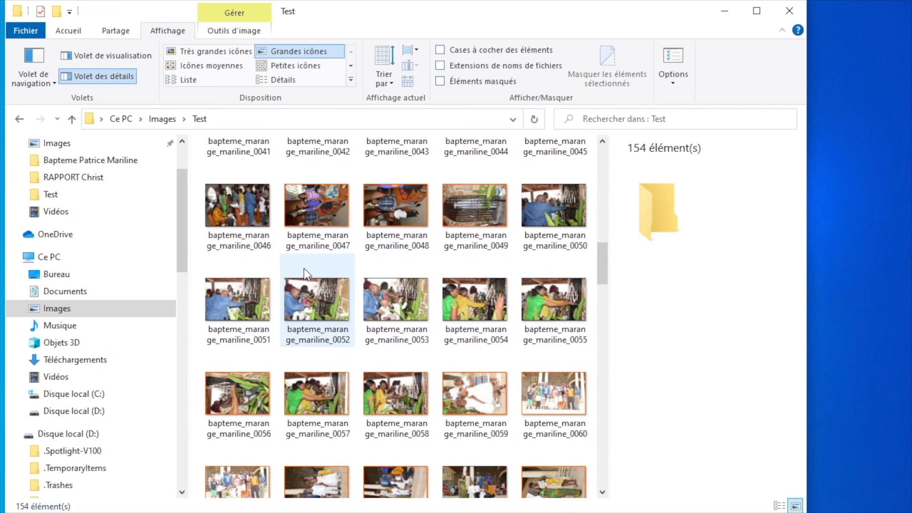
{"action": "scroll", "coordinate": [304, 269], "scroll_direction": "down", "scroll_amount": 15}
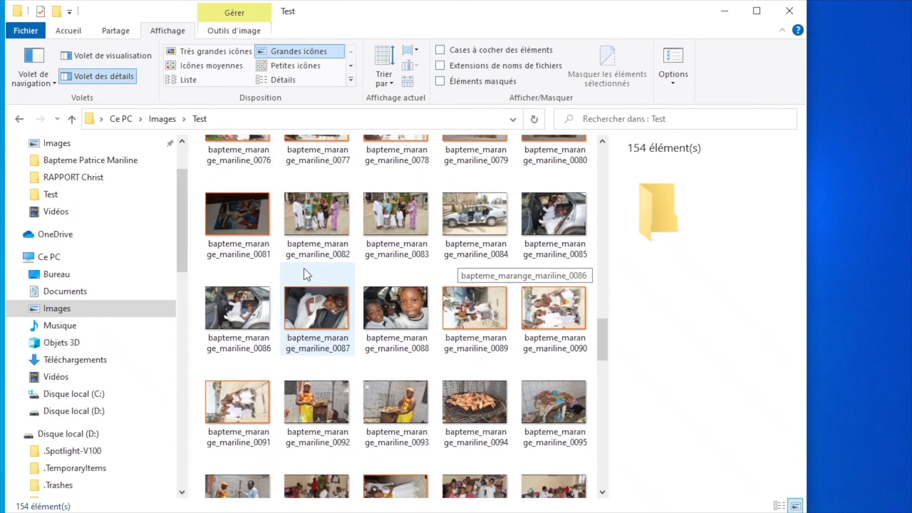
{"action": "left_click", "coordinate": [477, 269]}
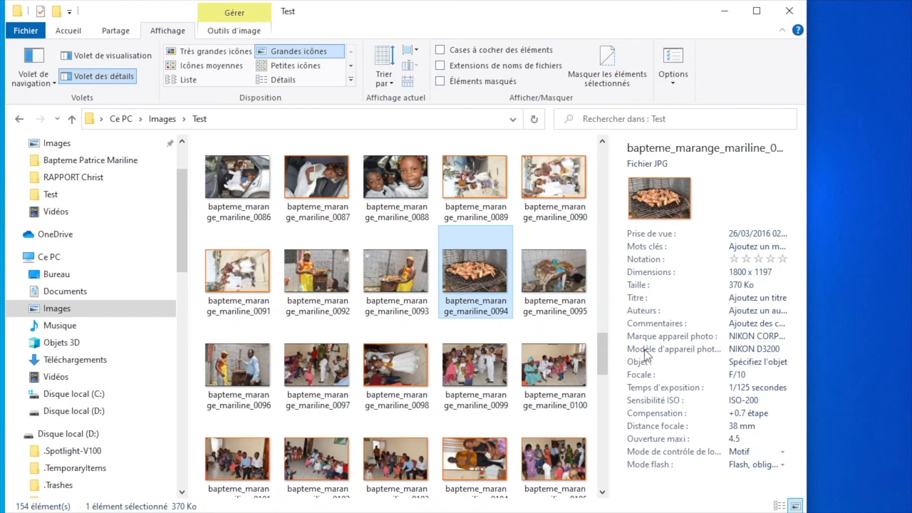
Step: View the exported grilled meat photo full screen to judge its quality, and close the viewer
{"action": "double_click", "coordinate": [470, 279]}
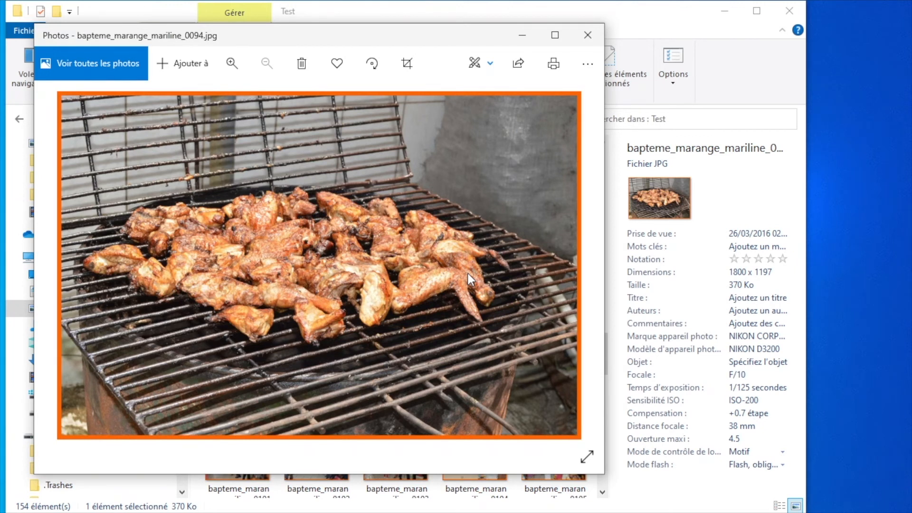
{"action": "left_click", "coordinate": [590, 455]}
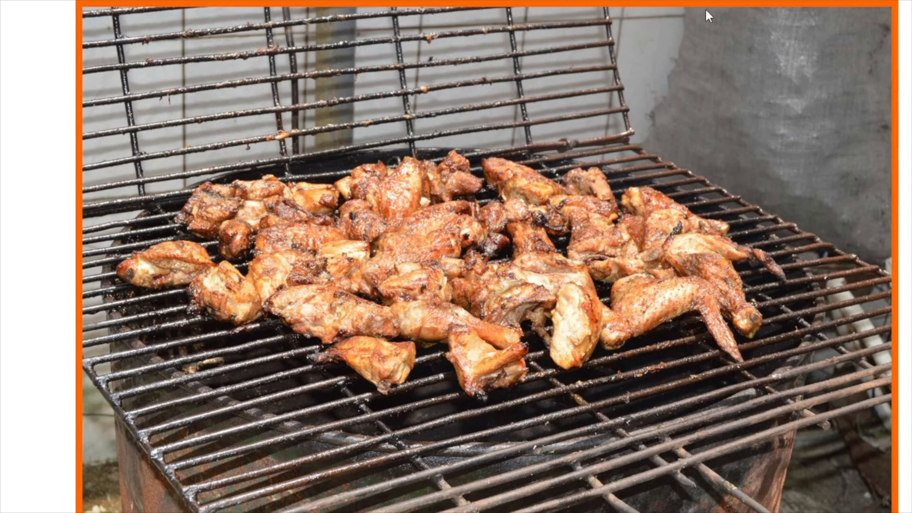
{"action": "key", "text": "Escape"}
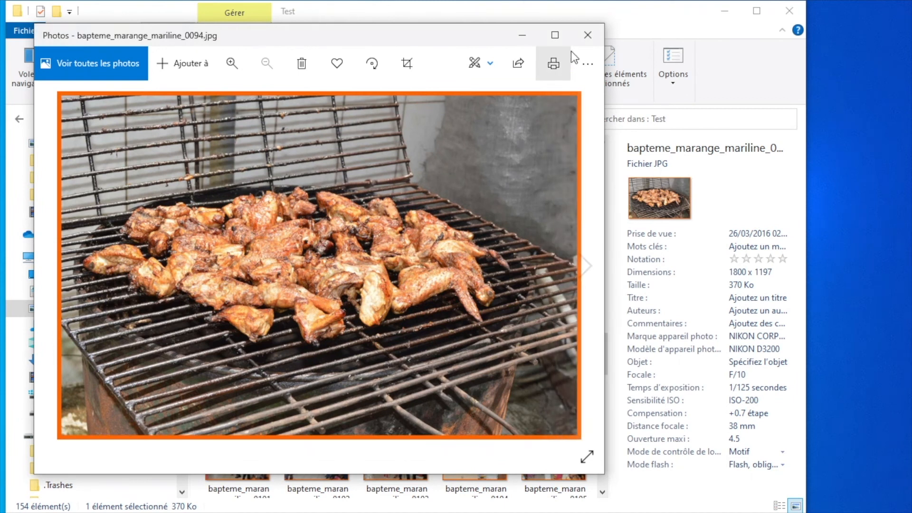
{"action": "left_click", "coordinate": [588, 35]}
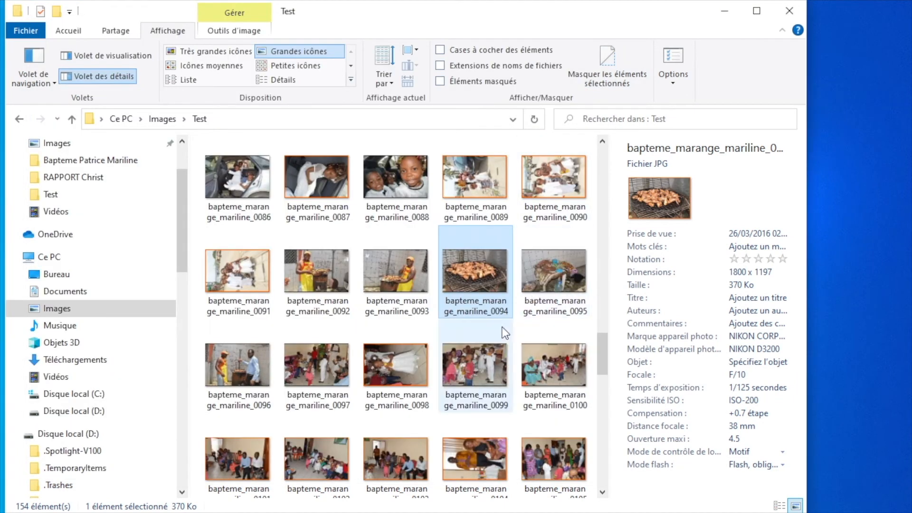
{"action": "left_click", "coordinate": [224, 364]}
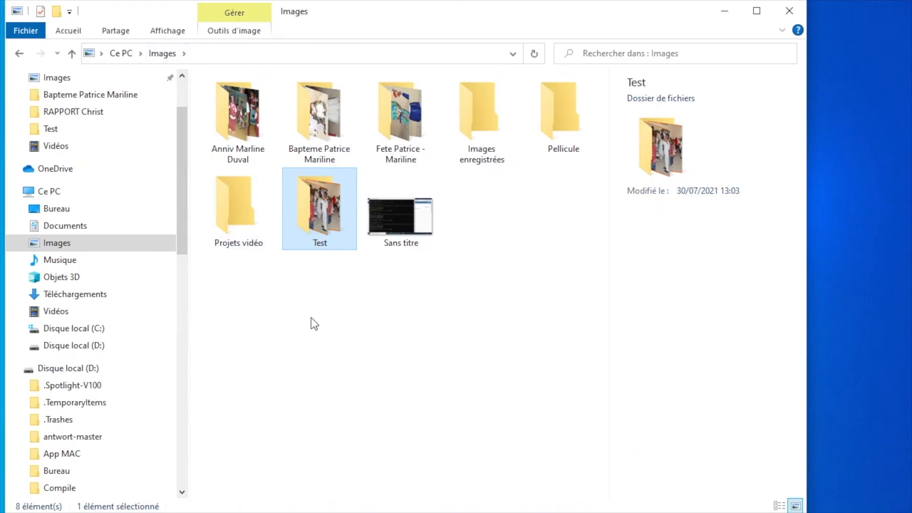
Step: Switch to Firefox, load photos.google.com in a new tab and proceed to Google Photos from its welcome page
{"action": "left_click", "coordinate": [313, 324]}
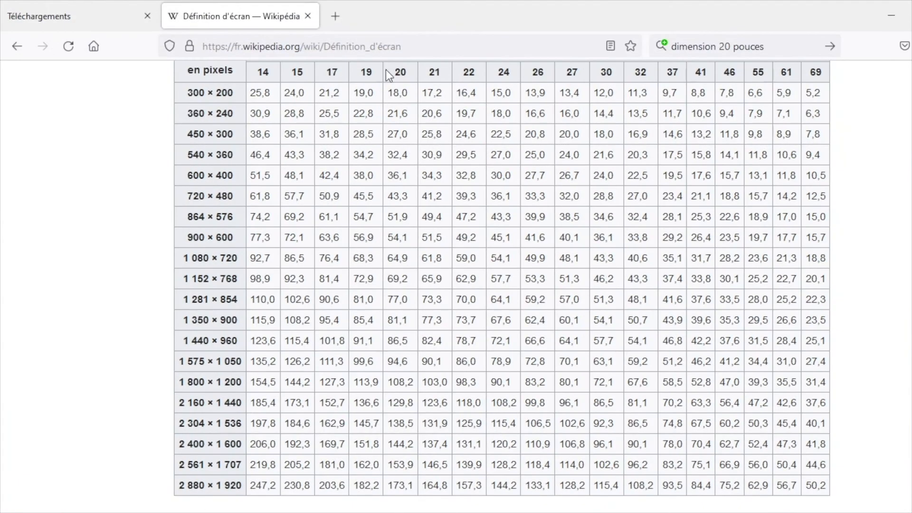
{"action": "left_click", "coordinate": [336, 19]}
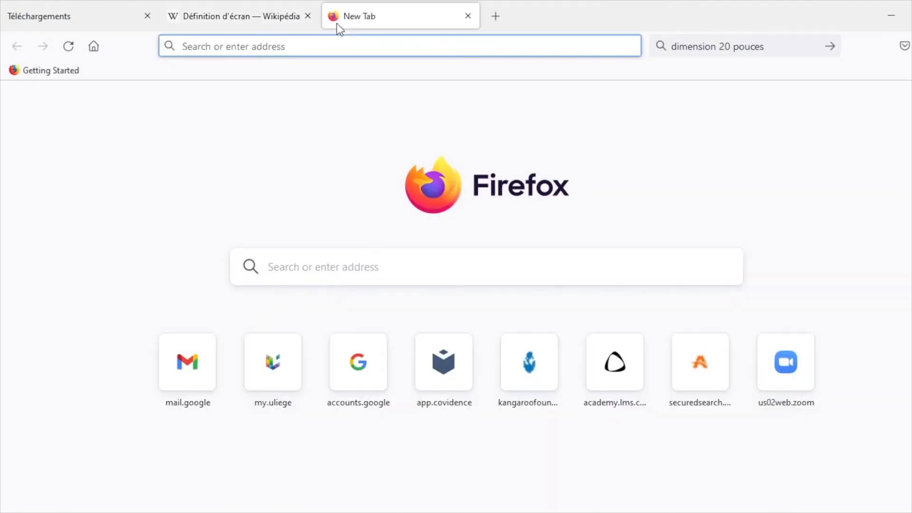
{"action": "type", "text": "photos"}
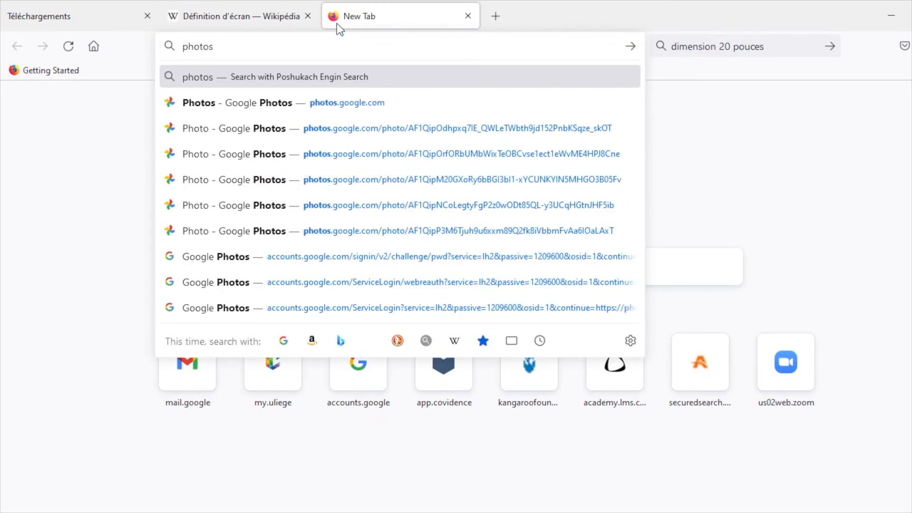
{"action": "type", "text": ".googl"}
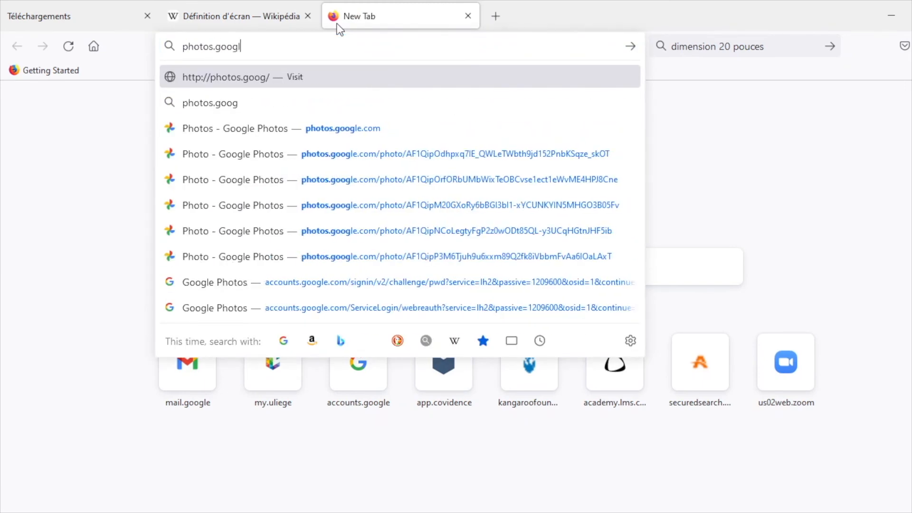
{"action": "type", "text": "e.com"}
{"action": "key", "text": "Return"}
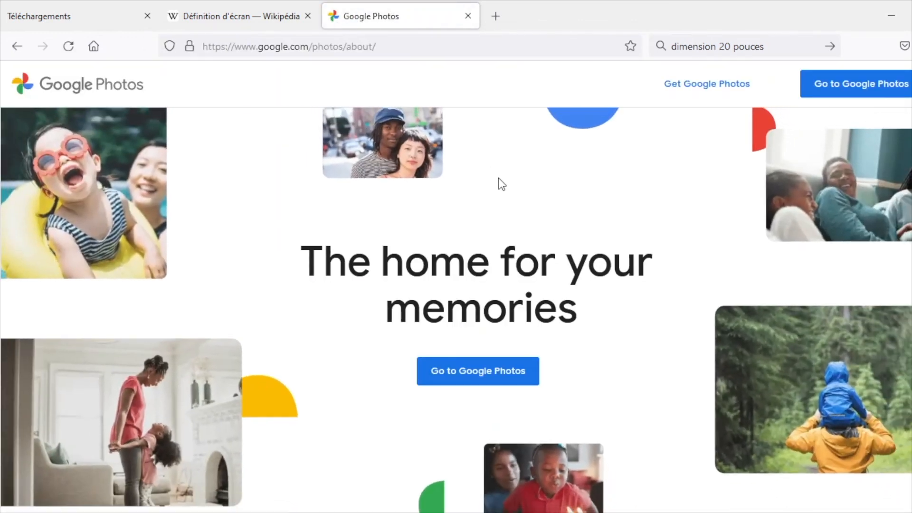
{"action": "left_click", "coordinate": [845, 93]}
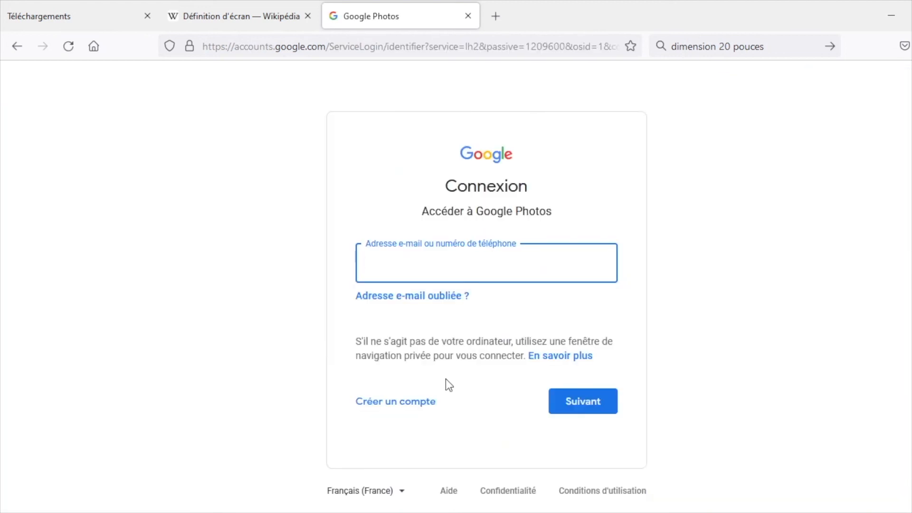
Step: Sign in to Google Photos with the account's e-mail username and password
{"action": "left_click", "coordinate": [593, 413]}
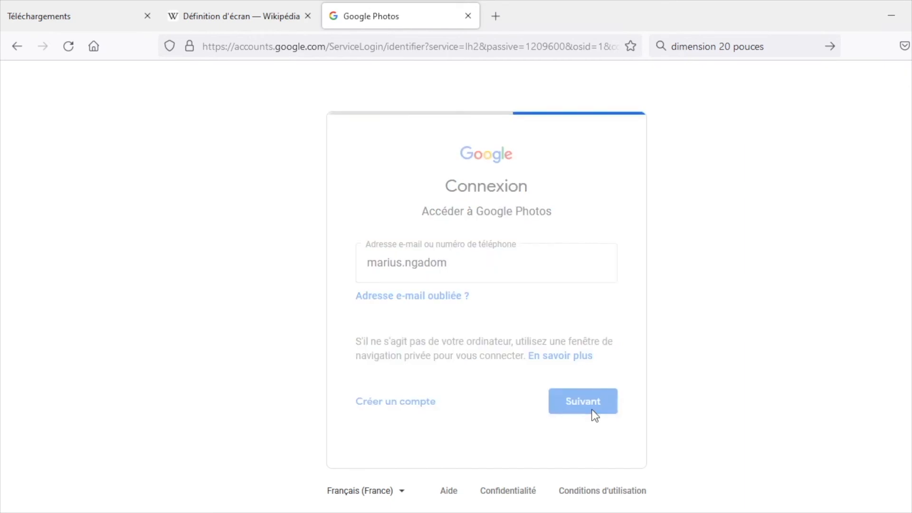
{"action": "type", "text": "••••••••••••••"}
{"action": "key", "text": "Return"}
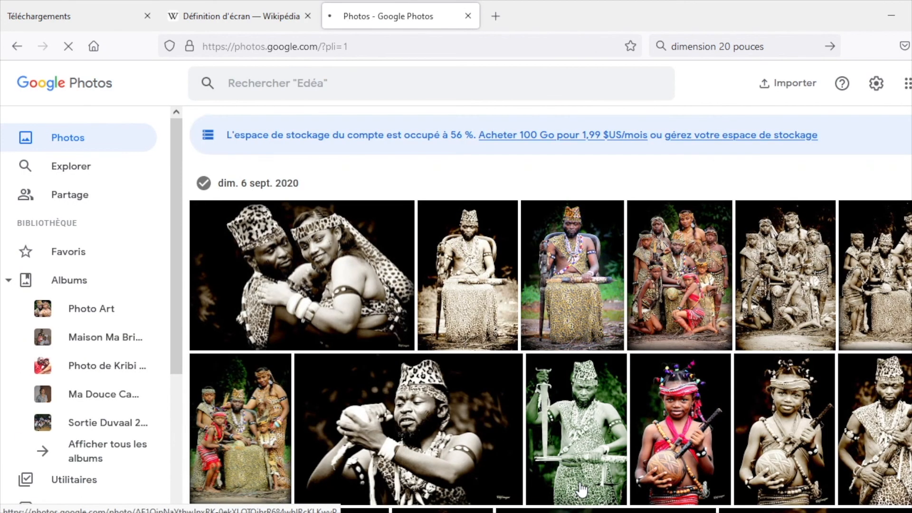
Step: Create a new album in Google Photos and upload the Test folder from the Images directory into it
{"action": "left_click", "coordinate": [76, 281]}
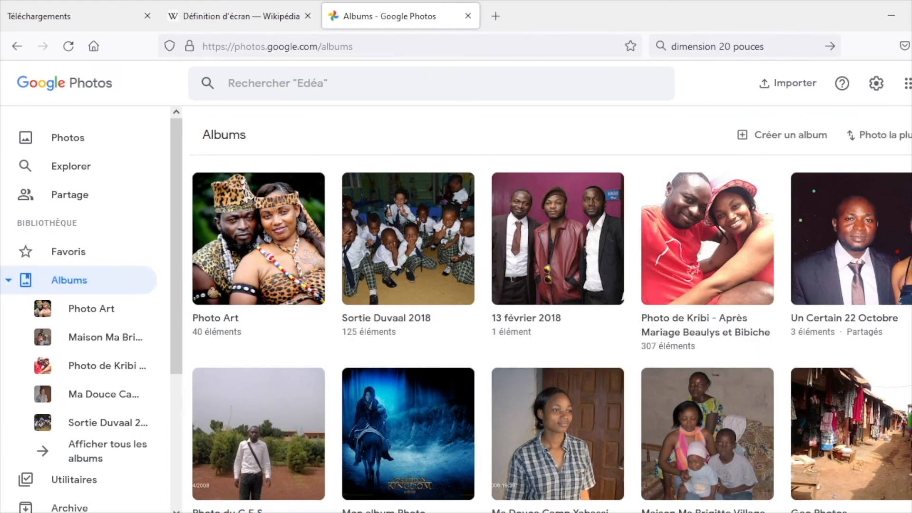
{"action": "scroll", "coordinate": [551, 333], "scroll_direction": "down", "scroll_amount": 1}
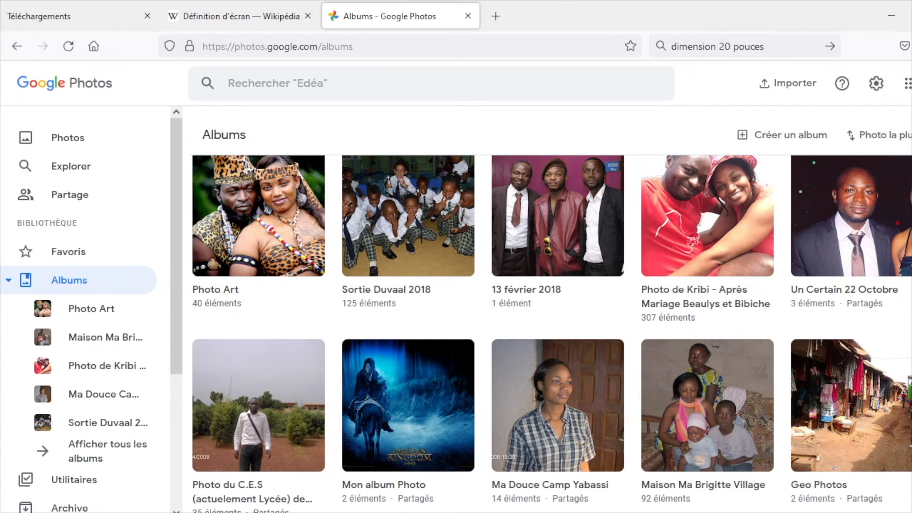
{"action": "scroll", "coordinate": [794, 135], "scroll_direction": "up", "scroll_amount": 1}
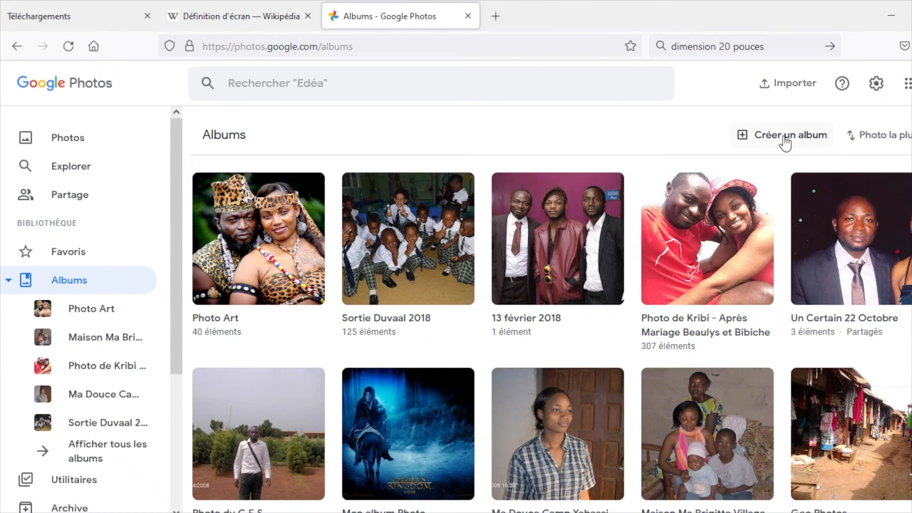
{"action": "left_click", "coordinate": [786, 138]}
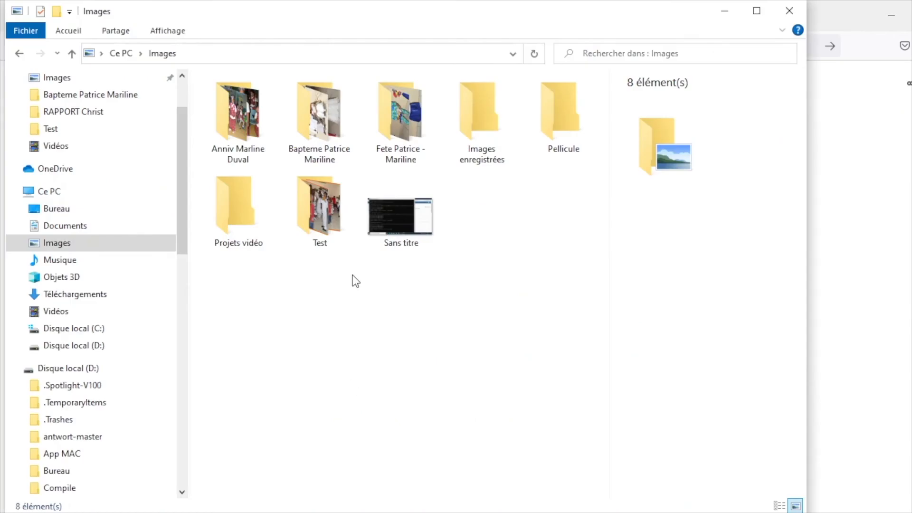
{"action": "left_click_drag", "start_coordinate": [320, 216], "coordinate": [847, 328]}
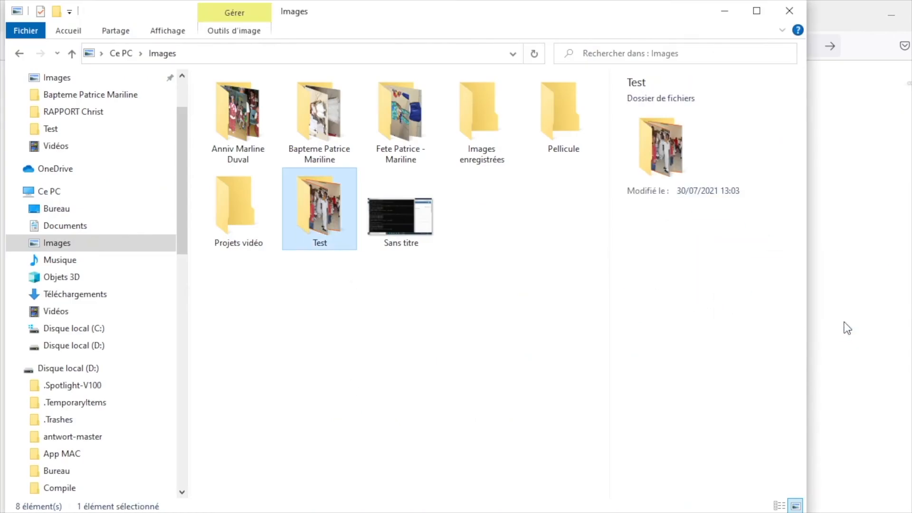
{"action": "left_click", "coordinate": [724, 11]}
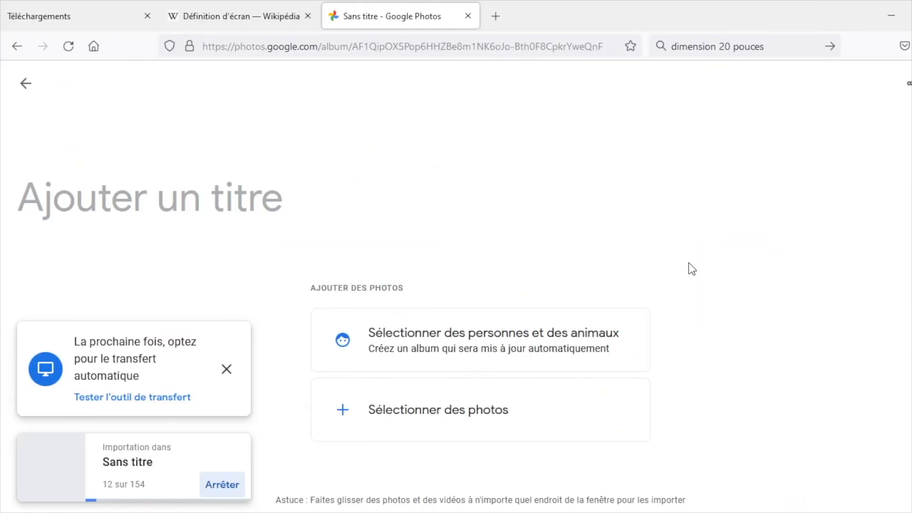
Step: Title the new album with "Bapteme", the two baptised people's first names joined by "Et", and 2016
{"action": "left_click", "coordinate": [289, 195]}
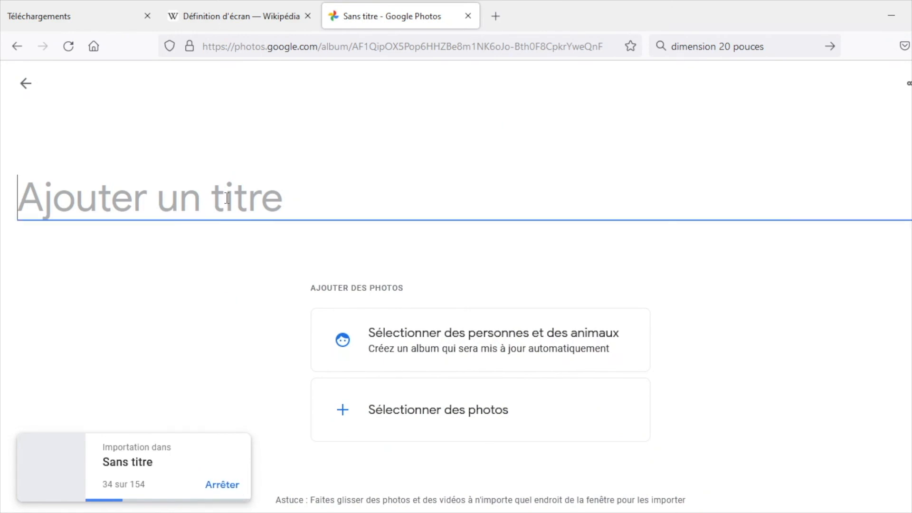
{"action": "type", "text": "Baptem"}
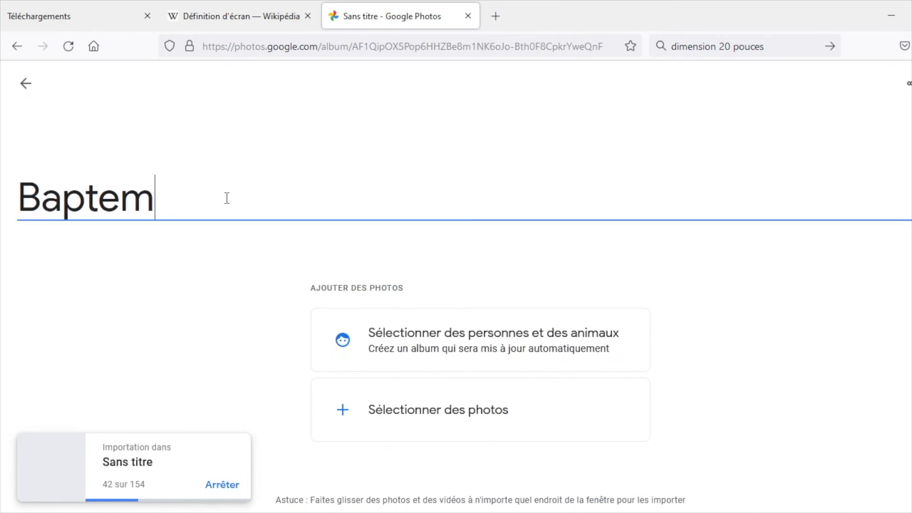
{"action": "type", "text": "e Mariline E§"}
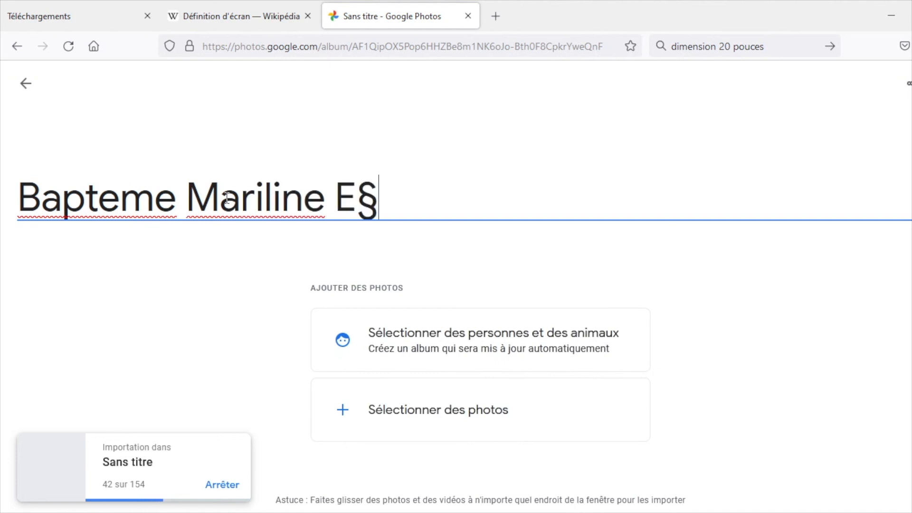
{"action": "key", "text": "BackSpace"}
{"action": "type", "text": "t Marange"}
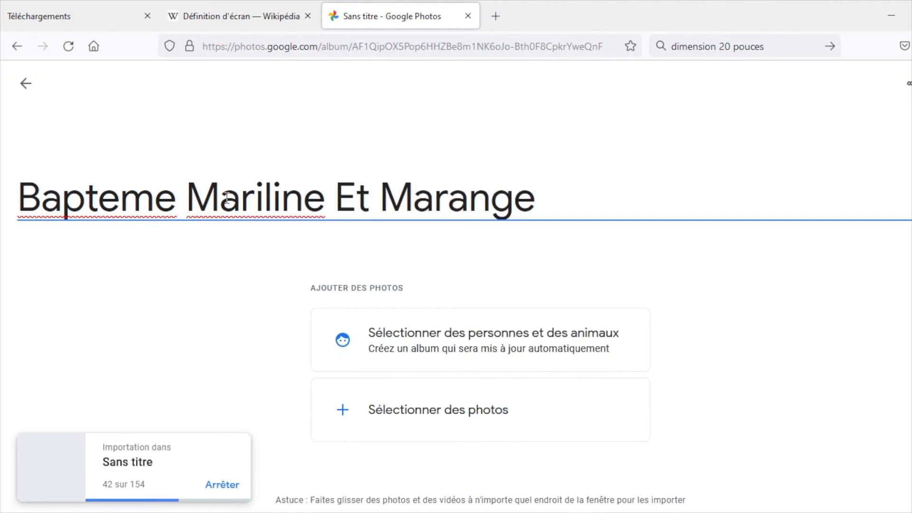
{"action": "type", "text": " 2016"}
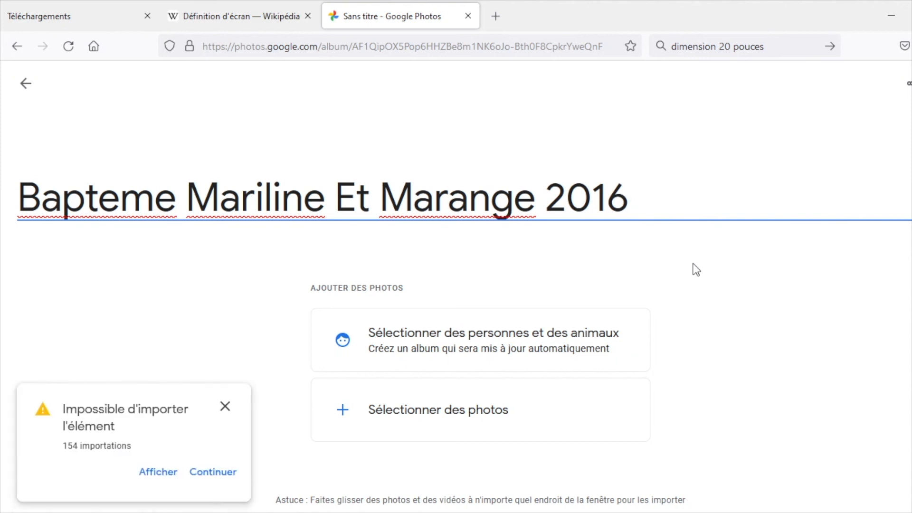
Step: Continue past the import warning, dismiss the import notice and browse the album down to the grilled meat photos
{"action": "left_click", "coordinate": [215, 473]}
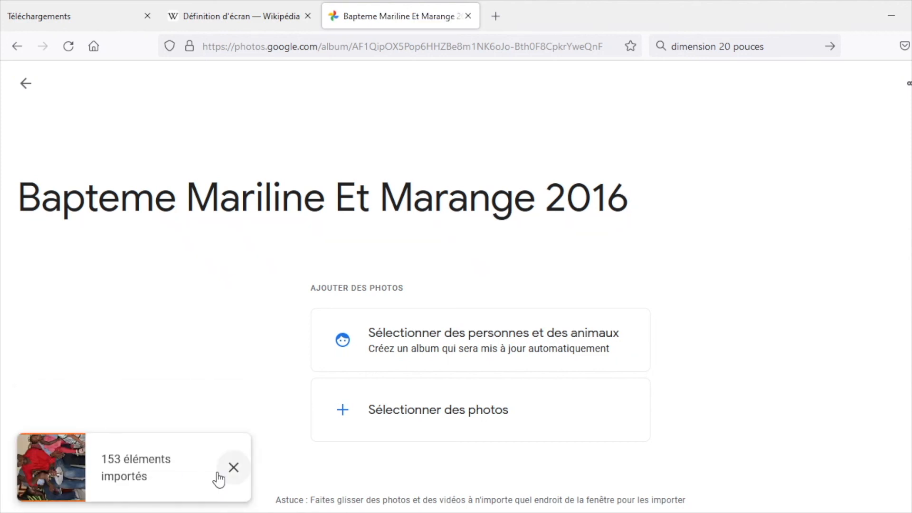
{"action": "left_click", "coordinate": [219, 479]}
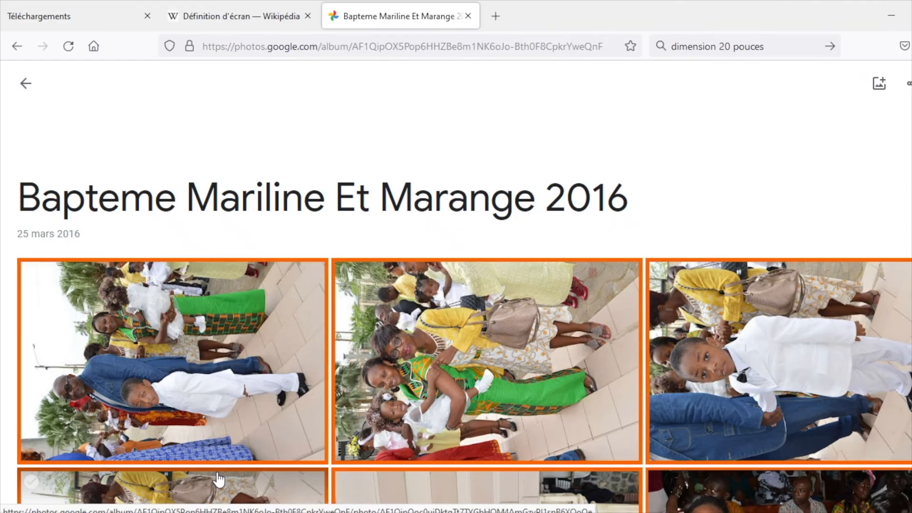
{"action": "scroll", "coordinate": [218, 479], "scroll_direction": "down", "scroll_amount": 15}
{"action": "scroll", "coordinate": [218, 478], "scroll_direction": "down", "scroll_amount": 20}
{"action": "scroll", "coordinate": [220, 478], "scroll_direction": "down", "scroll_amount": 15}
{"action": "scroll", "coordinate": [216, 469], "scroll_direction": "down", "scroll_amount": 15}
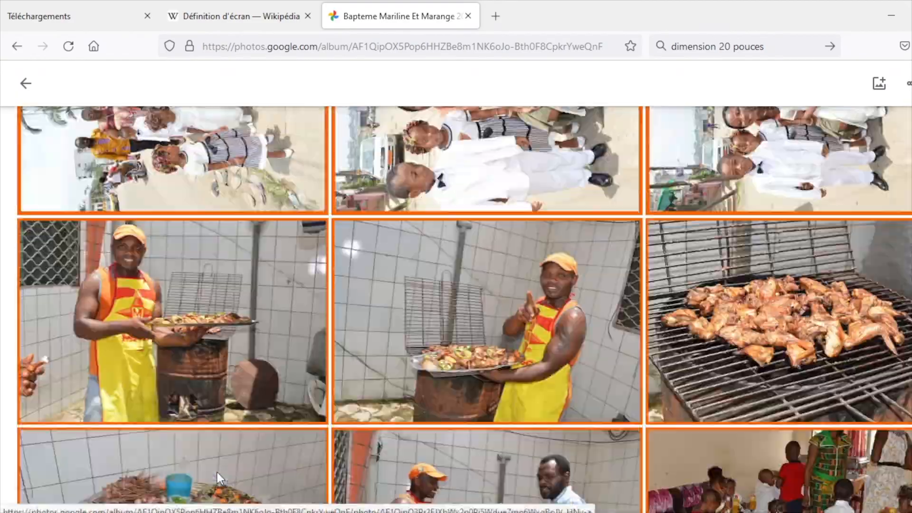
{"action": "scroll", "coordinate": [216, 472], "scroll_direction": "down", "scroll_amount": 3}
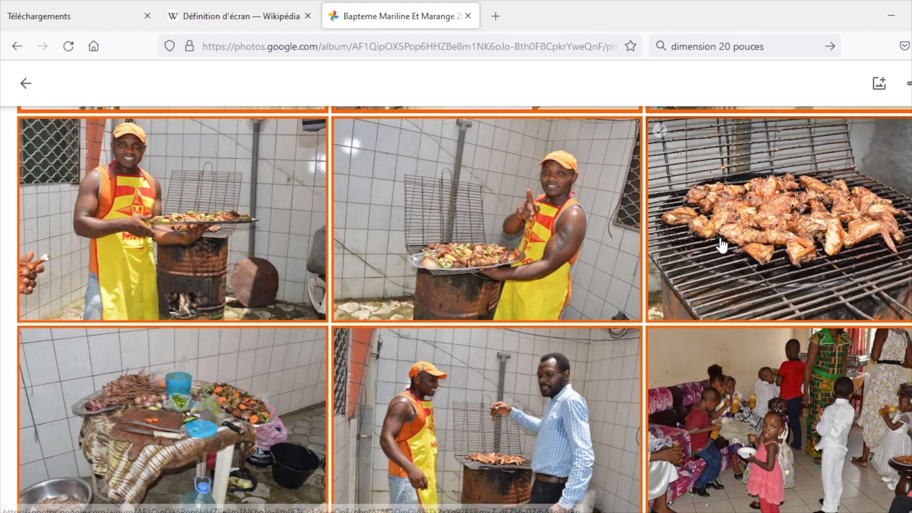
Step: Open the photo of grilled chicken on the barbecue and examine its information, including dimensions, file size and camera details
{"action": "left_click", "coordinate": [721, 245]}
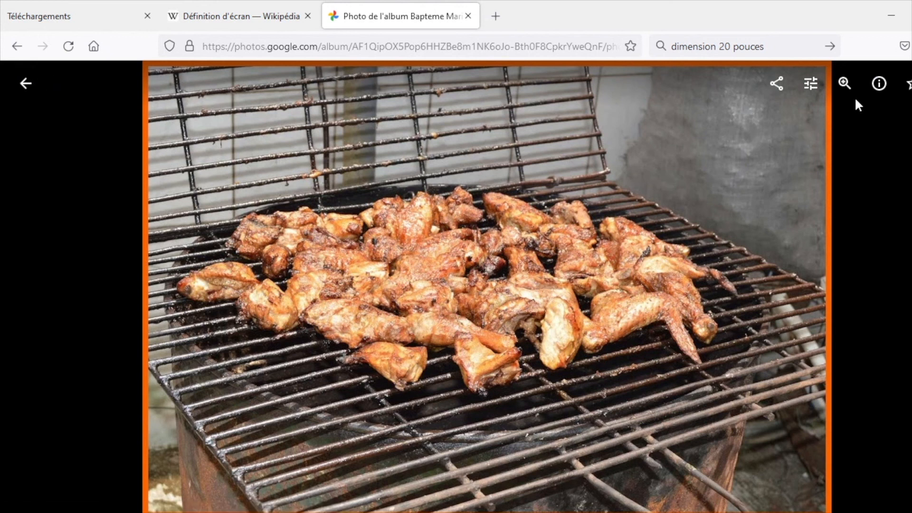
{"action": "left_click", "coordinate": [880, 86]}
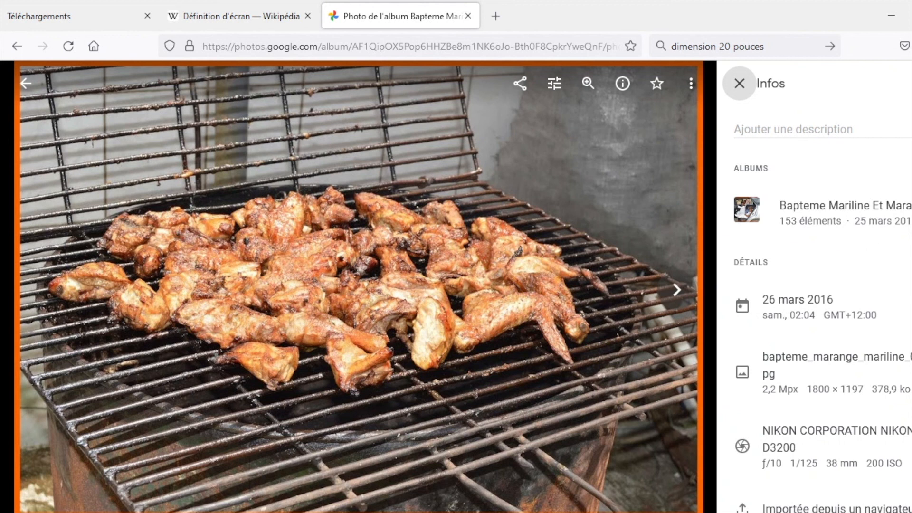
{"action": "scroll", "coordinate": [814, 286], "scroll_direction": "down", "scroll_amount": 2}
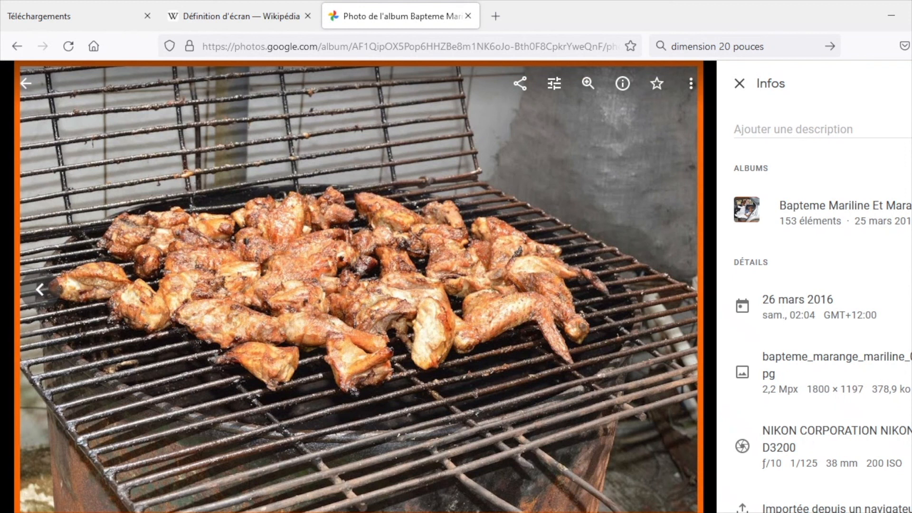
{"action": "scroll", "coordinate": [815, 285], "scroll_direction": "down", "scroll_amount": 2}
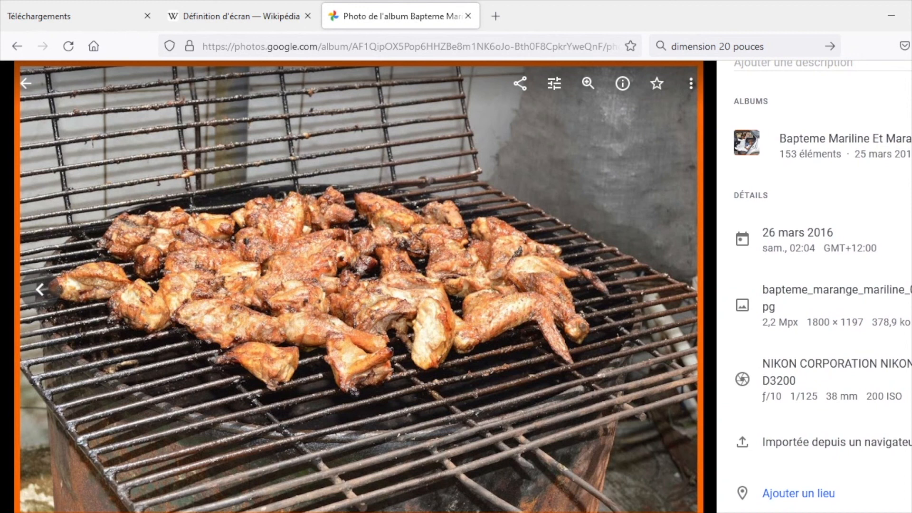
{"action": "scroll", "coordinate": [814, 285], "scroll_direction": "up", "scroll_amount": 2}
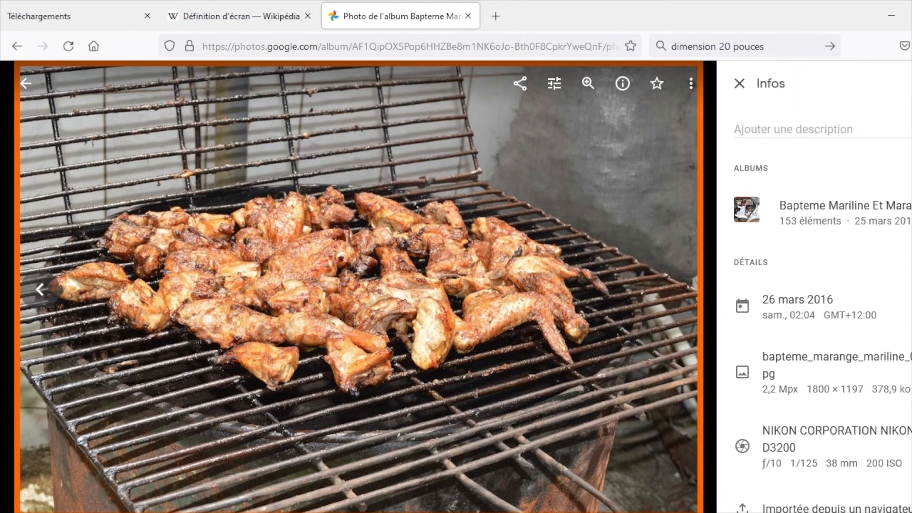